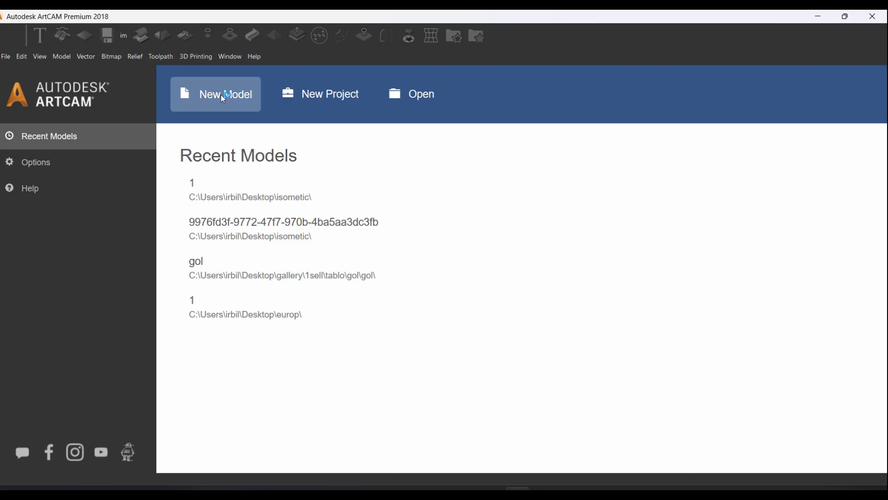
Step: Create a new 700 × 700 mm model
click(221, 95)
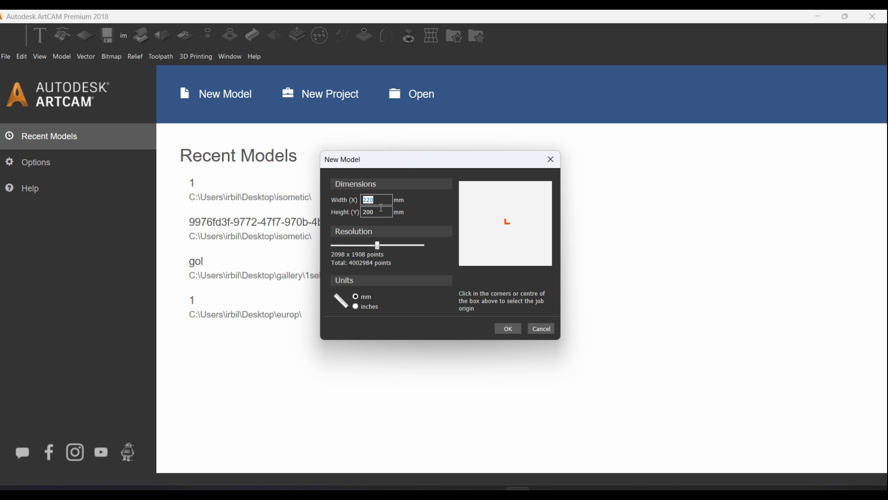
text(00)
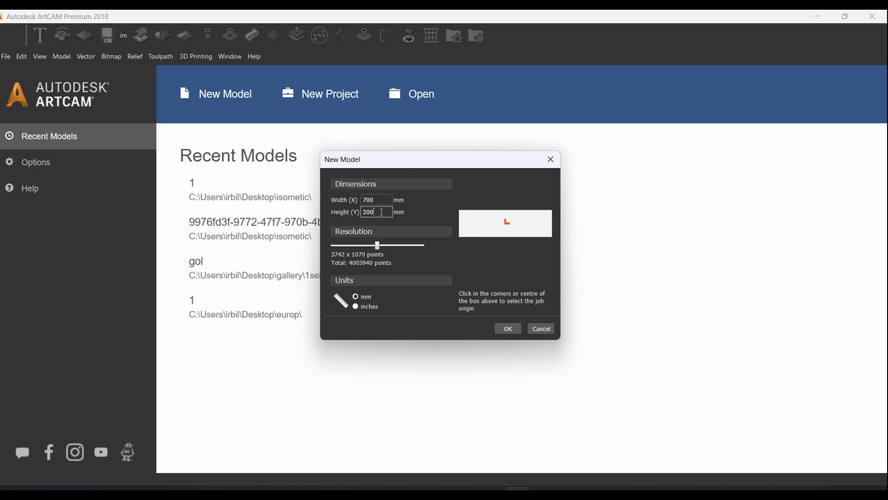
text(700)
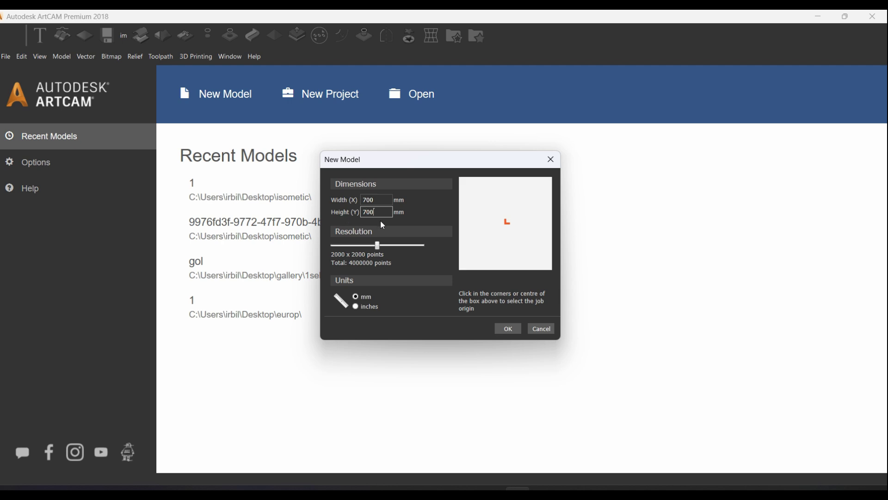
click(512, 328)
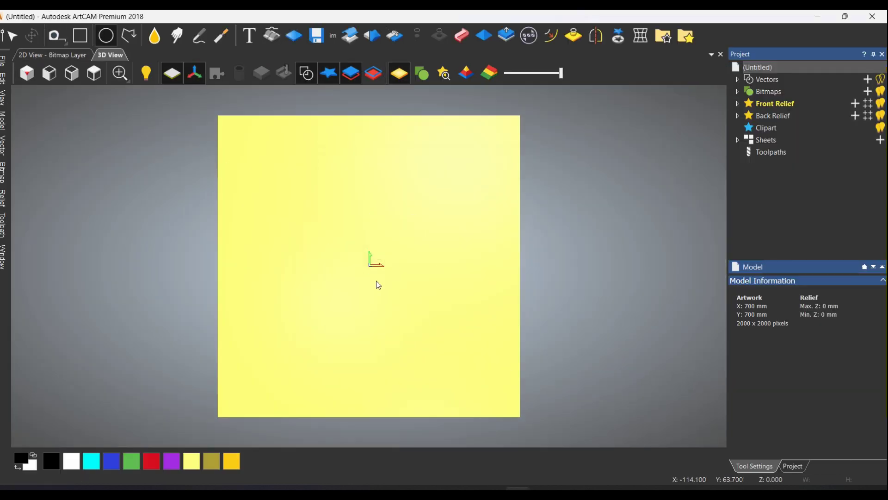
Step: Draw a circle of radius 350 mm centred on the origin
click(105, 35)
click(369, 265)
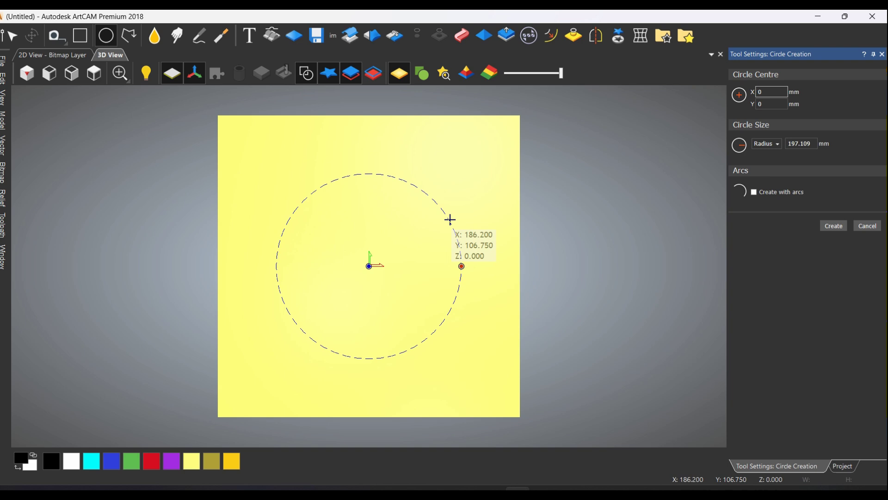
click(482, 211)
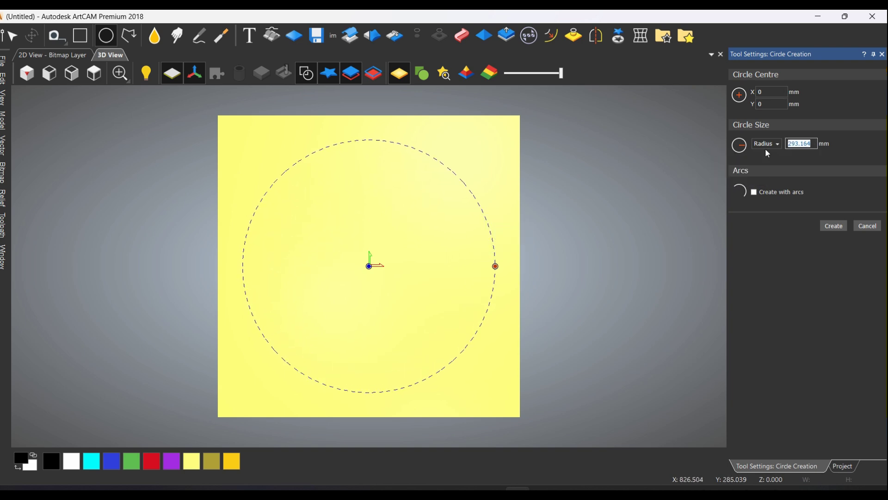
click(834, 225)
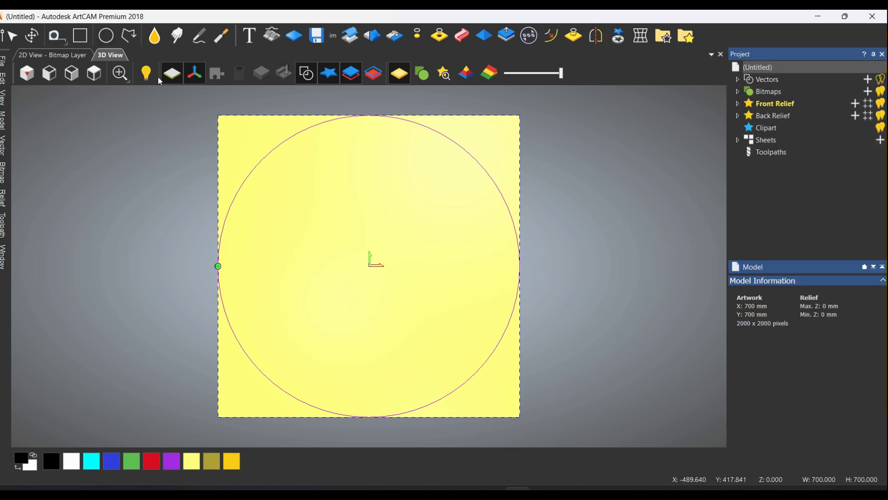
click(550, 36)
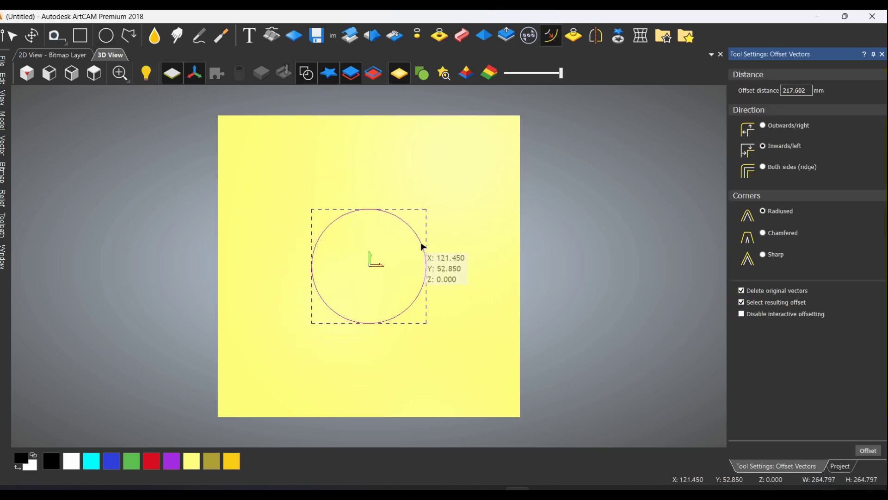
Step: Offset the big circle 211 mm inward, keeping the original circle
key(Escape)
click(742, 291)
click(428, 257)
Step: Nudge the inner circle slightly left, checking it against the reference clock photo
key(Left)
key(Left)
key(Left)
key(Left)
key(Left)
key(Left)
key(Left)
key(Left)
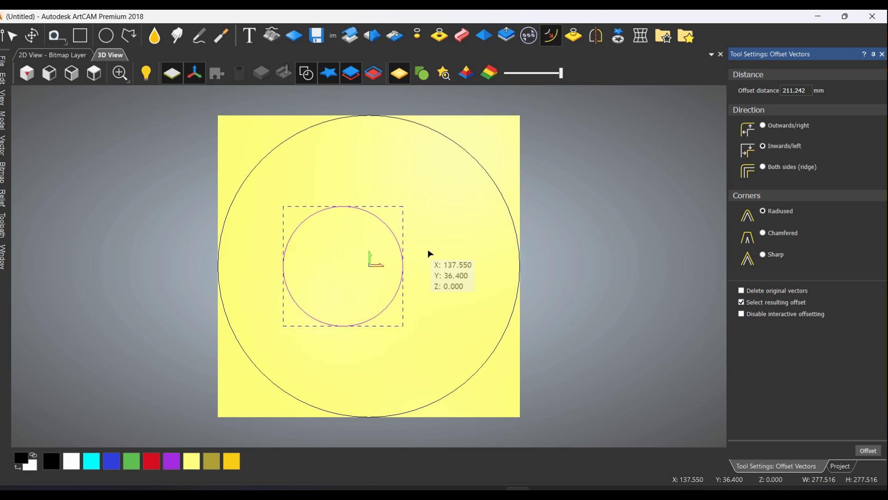
key(Left)
key(Left)
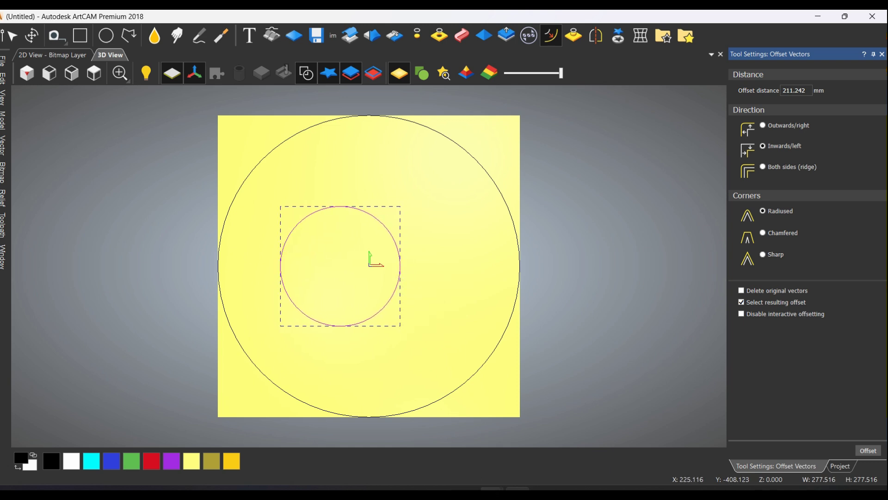
click(565, 437)
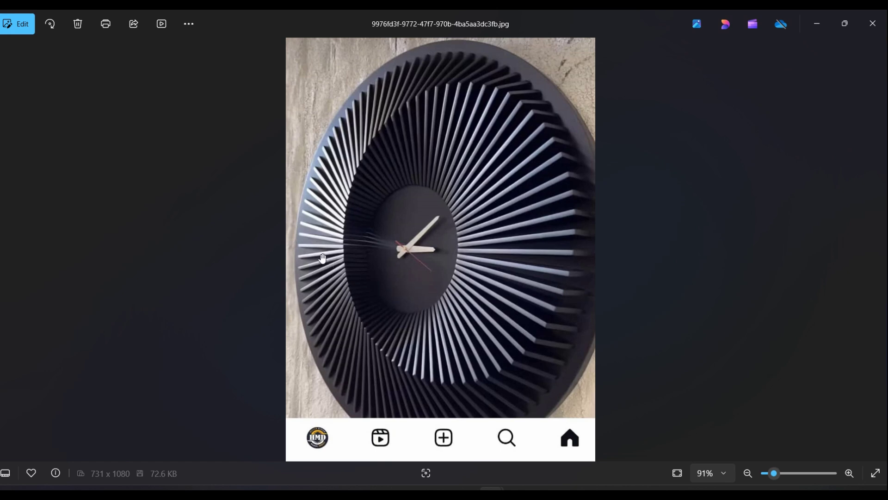
click(812, 21)
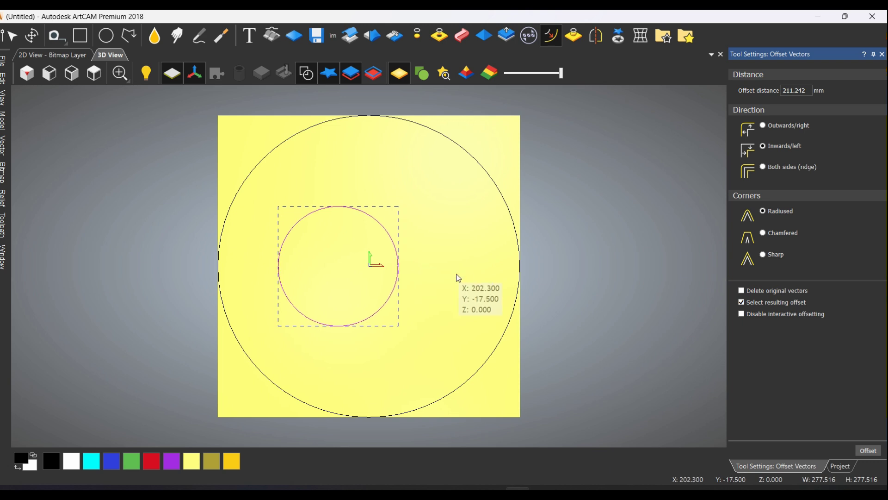
key(Left)
click(557, 276)
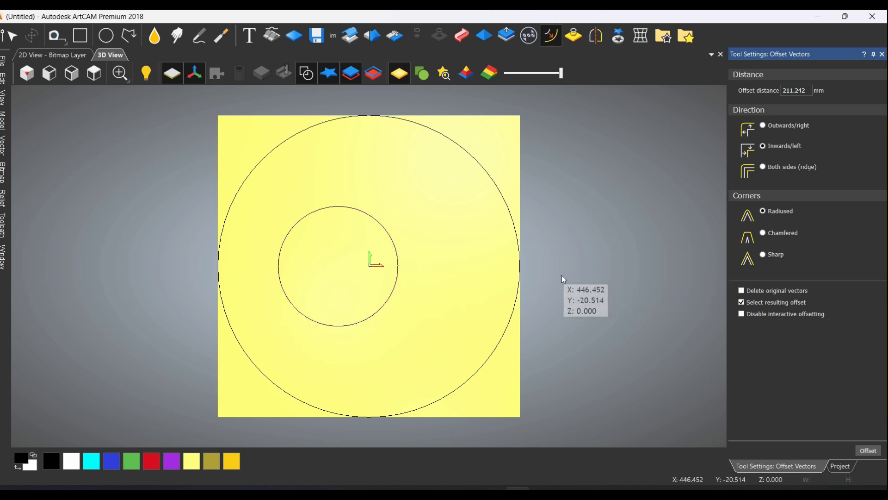
scroll(528, 299, down, 2)
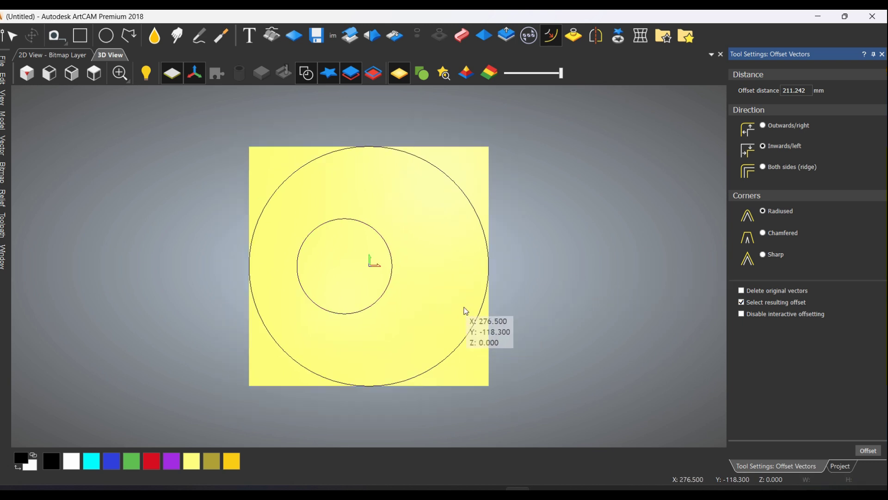
Step: Confirm a symmetrical border in the Model > Add Border dialog
click(5, 125)
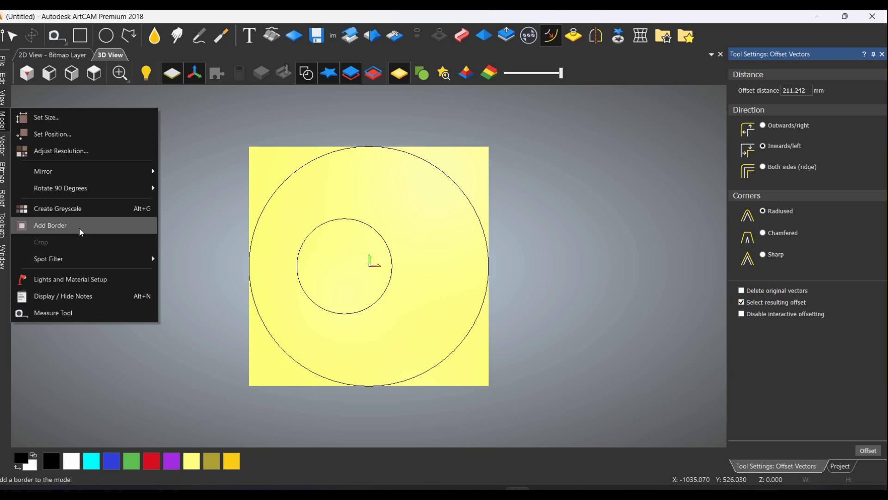
click(79, 227)
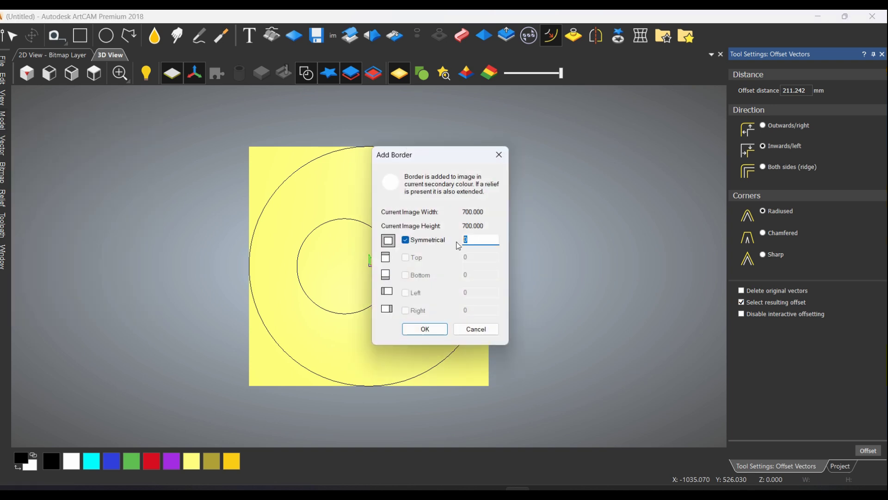
click(426, 329)
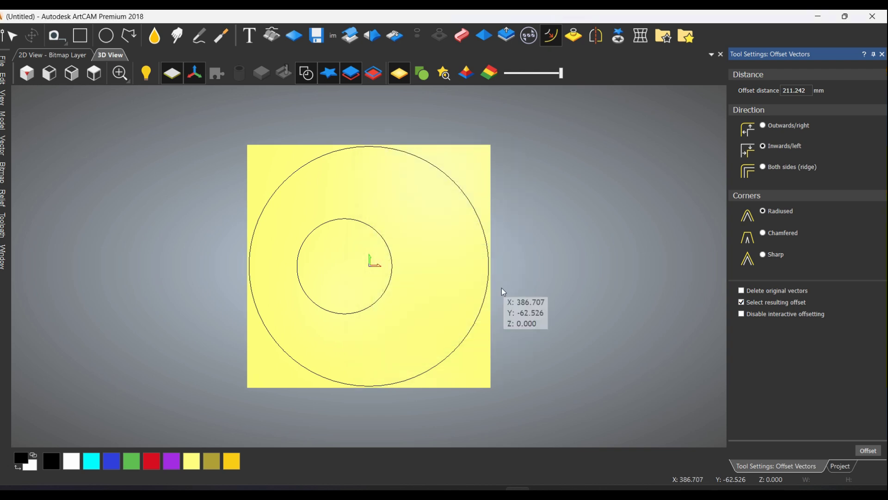
scroll(335, 275, up, 1)
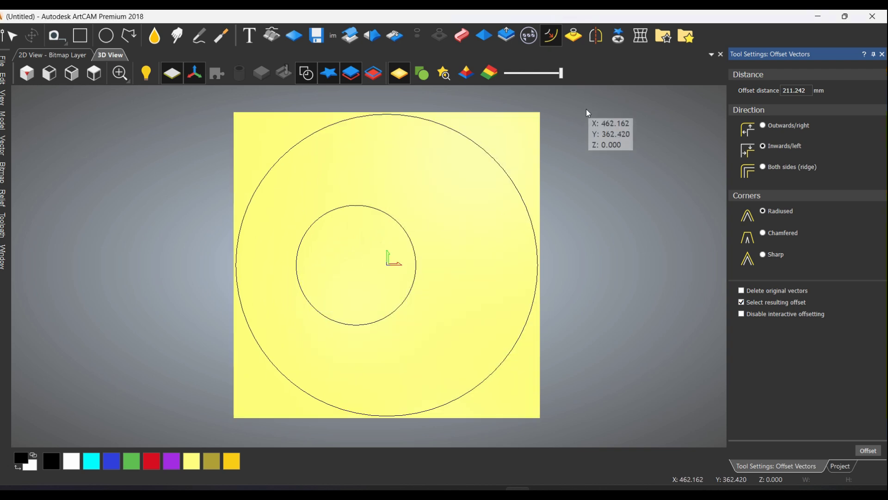
Step: Draw a three-point zigzag profile polyline starting at the inner circle
click(128, 35)
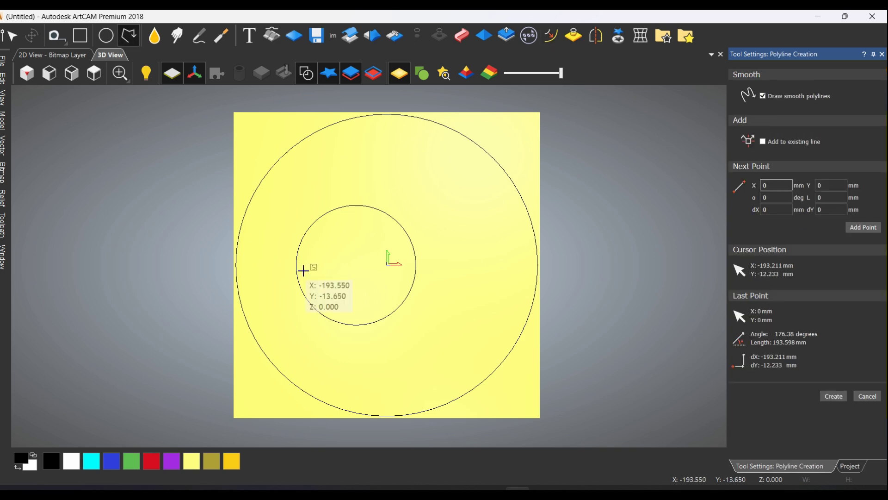
scroll(300, 268, up, 1)
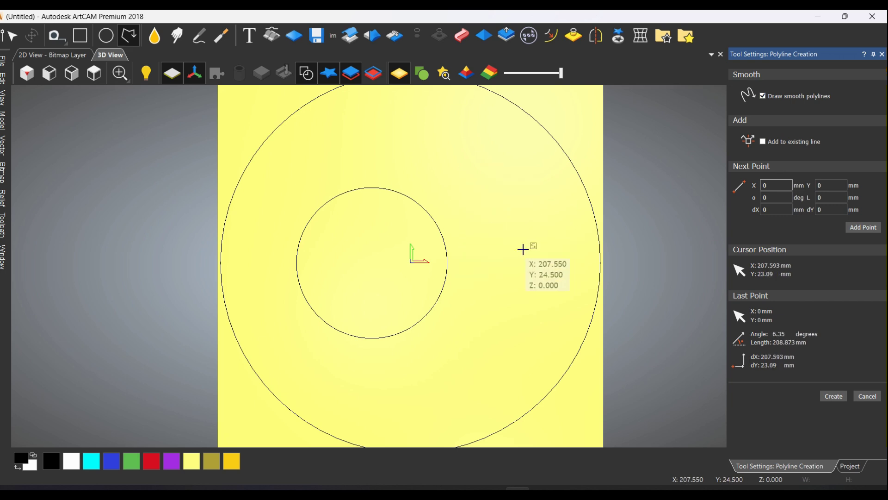
click(296, 267)
click(256, 253)
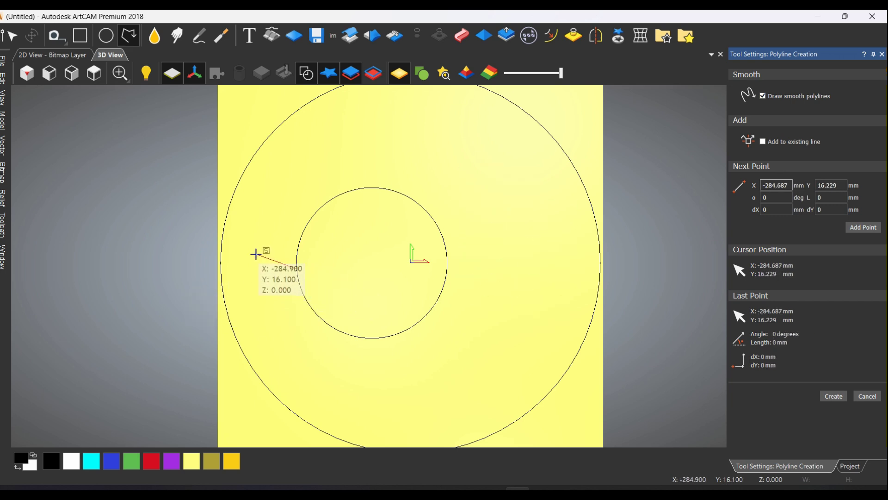
click(222, 267)
right_click(228, 268)
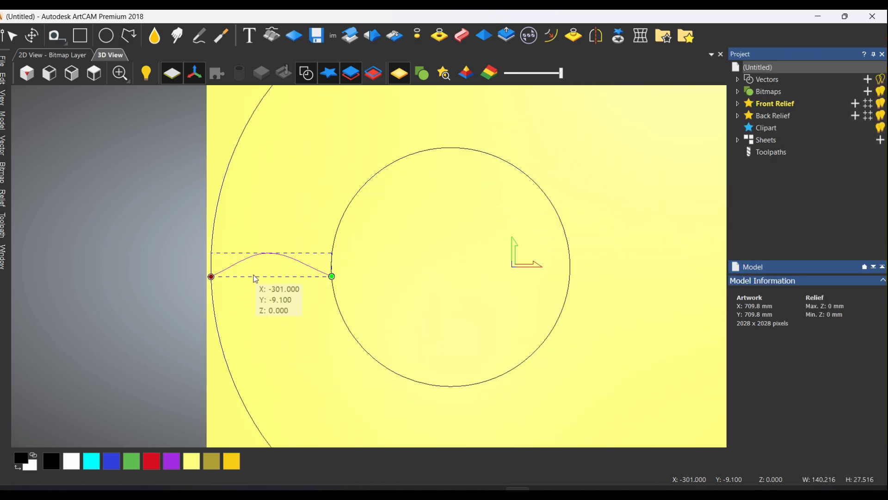
Step: Reshape the profile's nodes, moving and raising the peak and straightening the left span
click(32, 36)
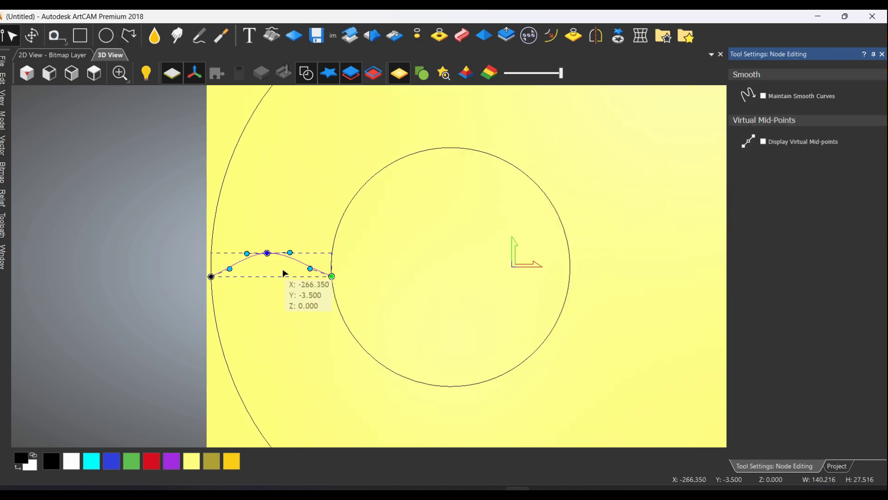
drag(263, 248, 294, 249)
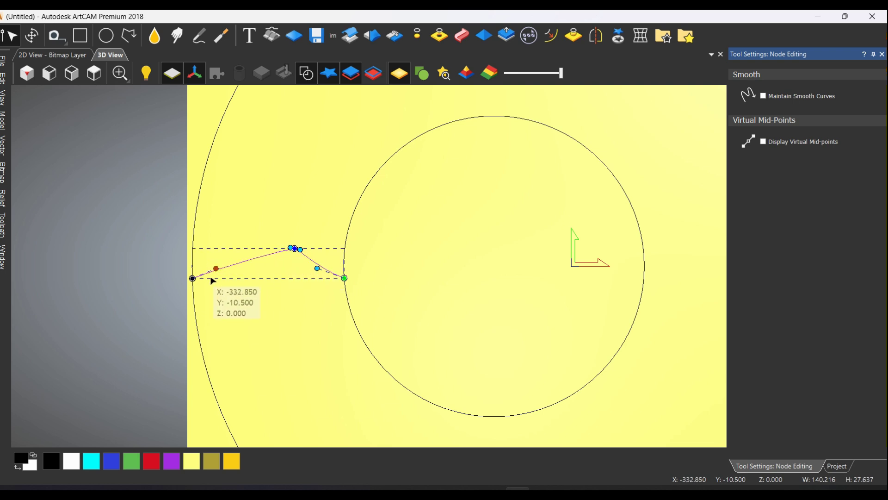
drag(216, 268, 218, 271)
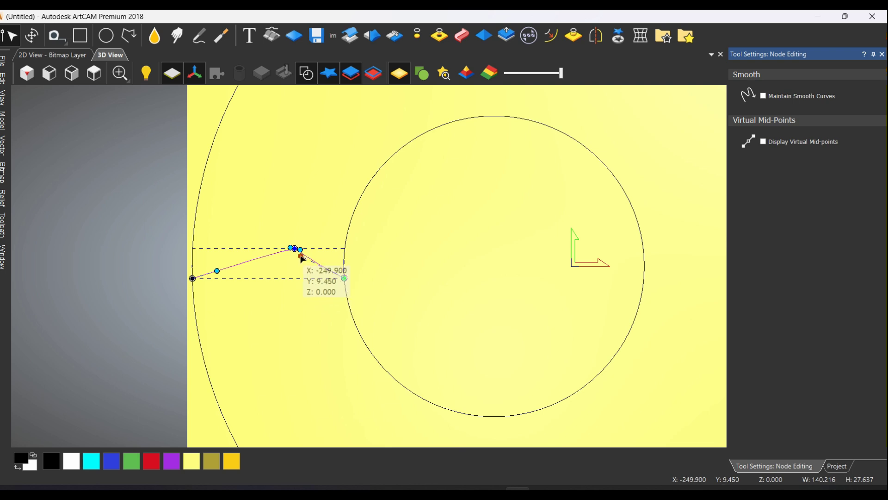
scroll(294, 247, up, 2)
drag(301, 250, 294, 247)
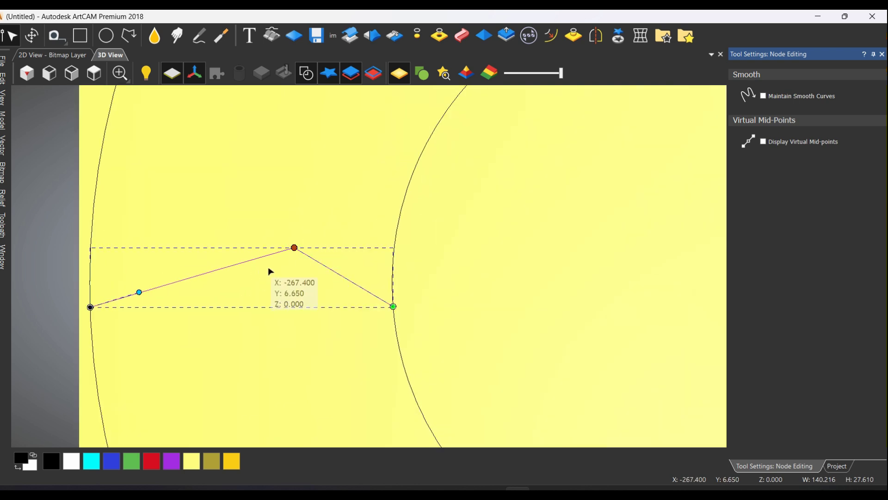
scroll(270, 271, down, 1)
drag(310, 248, 310, 241)
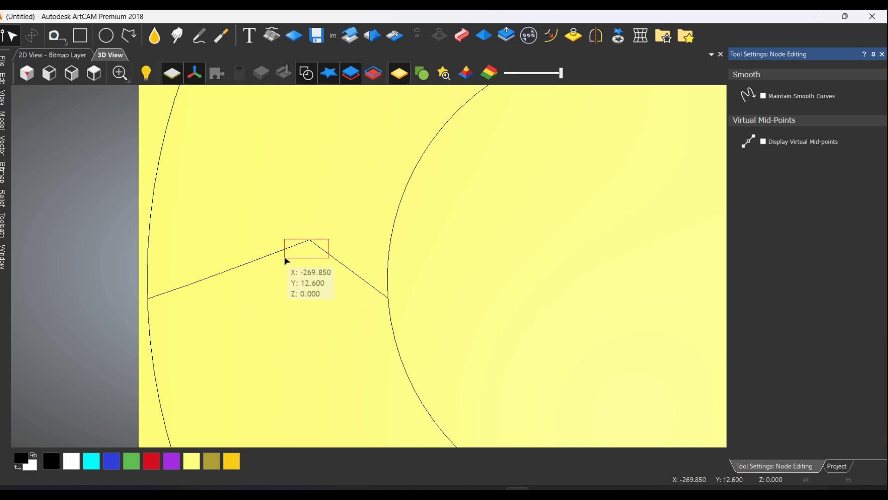
Step: Resize the zigzag profile to 50 mm tall
click(32, 35)
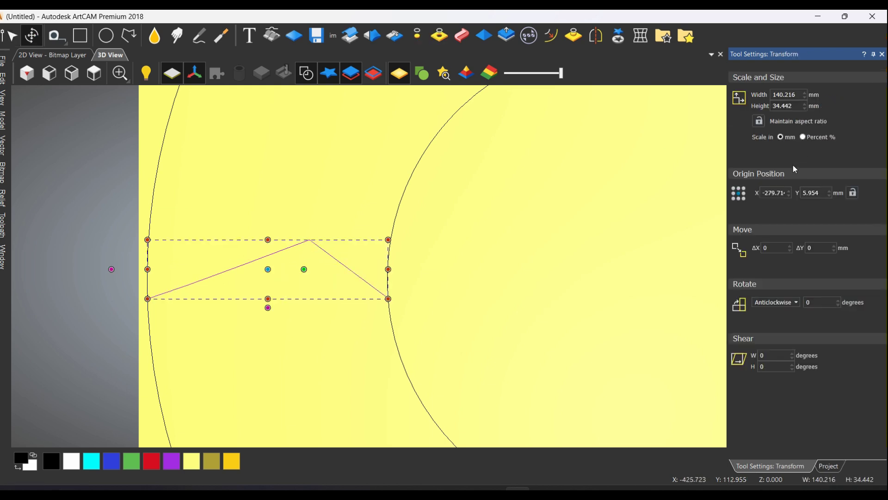
double_click(795, 106)
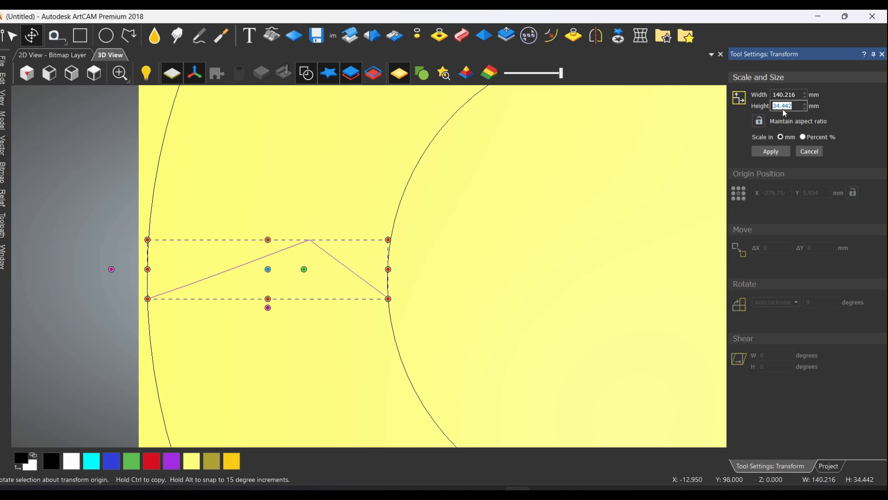
text(50)
click(770, 152)
scroll(456, 298, down, 1)
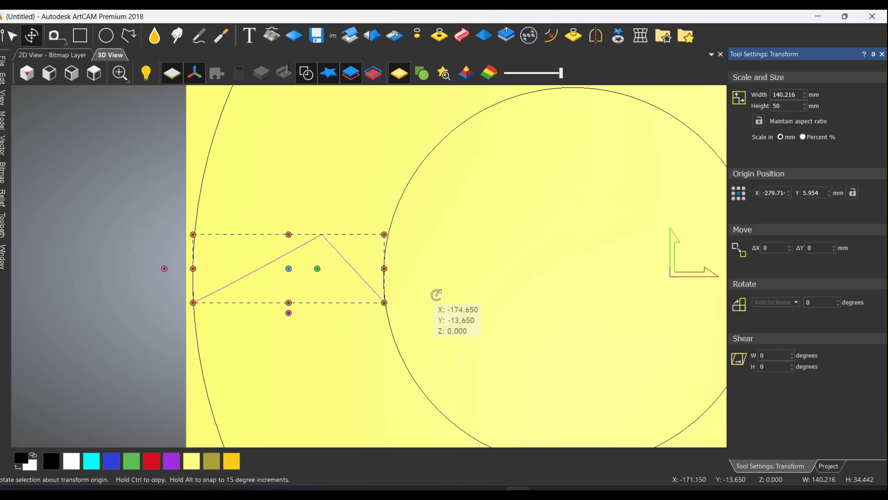
Step: Place a copy of the zigzag just right of the inner circle
click(416, 307)
scroll(382, 287, down, 1)
click(381, 287)
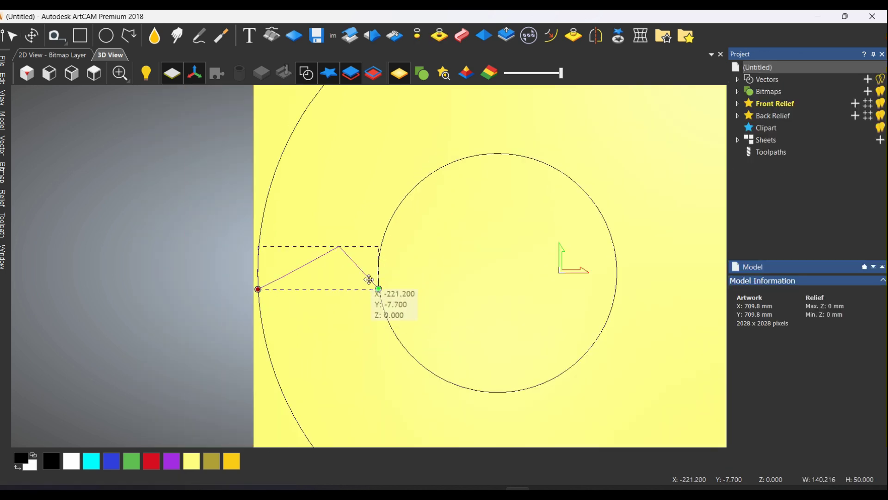
mouse_move(379, 288)
mouse_down()
mouse_move(691, 271)
mouse_move(662, 277)
mouse_up()
scroll(692, 271, down, 1)
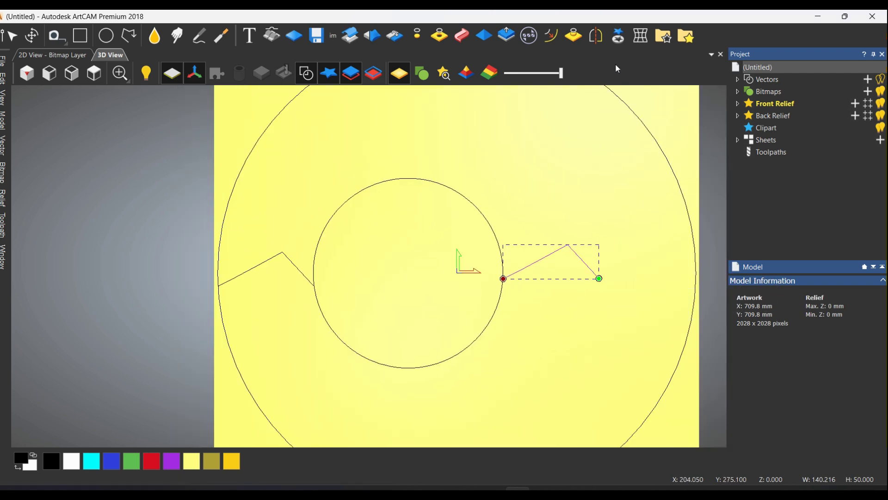
Step: Shift the zigzag copy's peak node left and straighten its curved span
key(n)
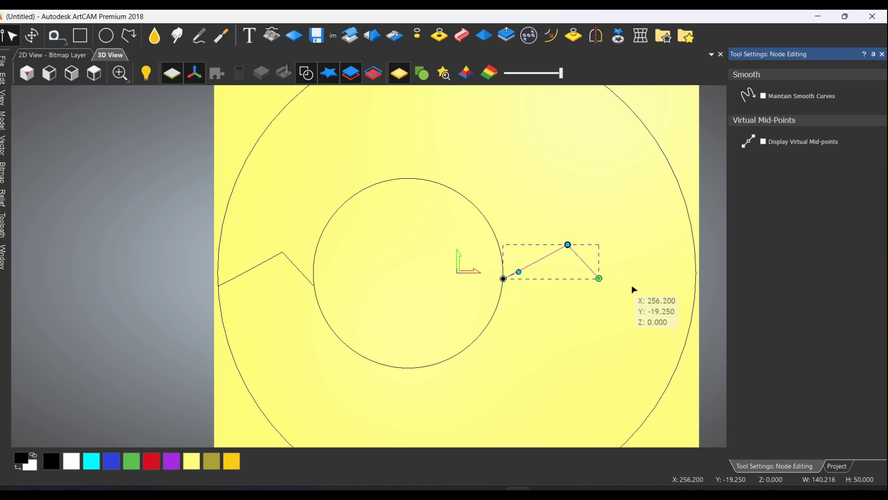
scroll(578, 312, down, 1)
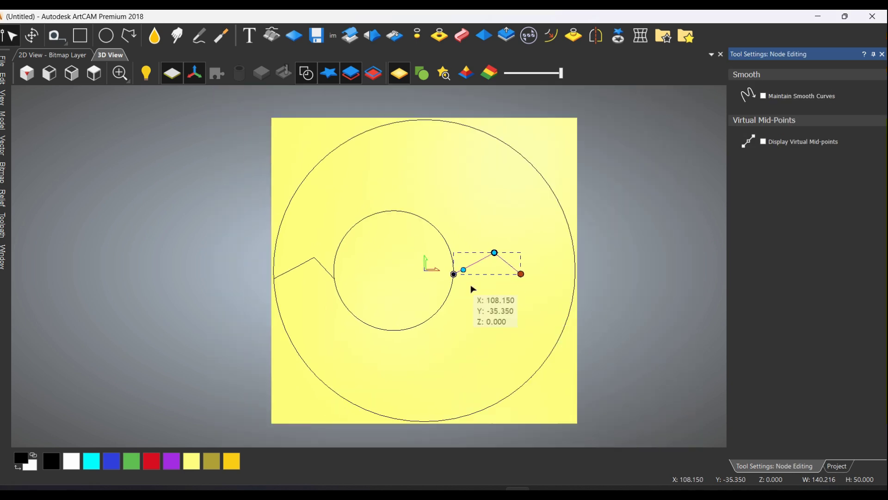
scroll(470, 287, down, 1)
scroll(449, 269, up, 1)
scroll(448, 271, up, 1)
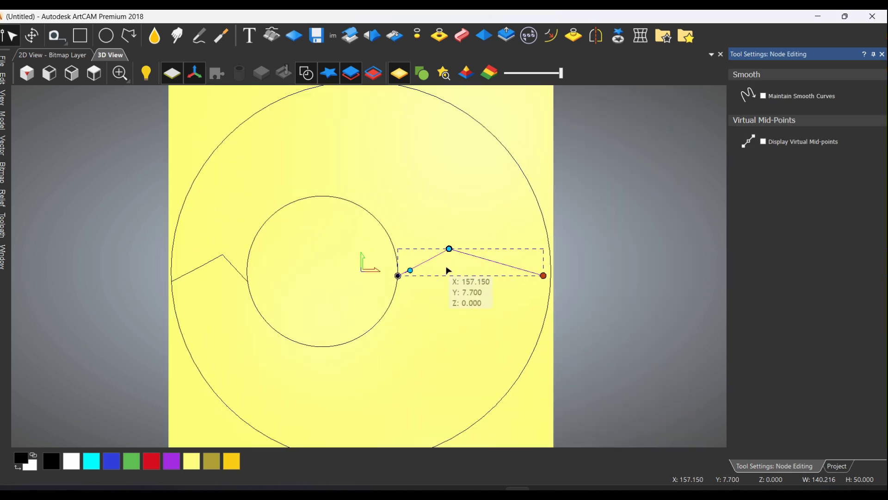
drag(449, 249, 430, 248)
scroll(417, 287, down, 1)
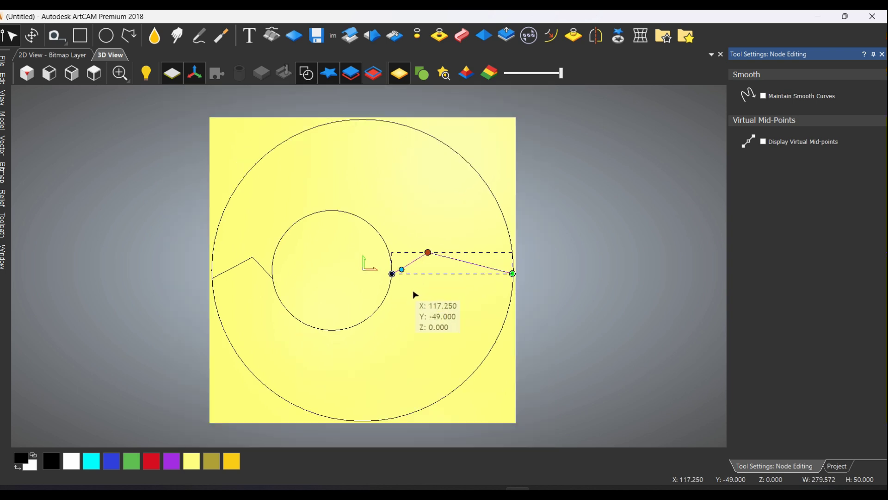
scroll(409, 293, up, 1)
scroll(400, 290, up, 1)
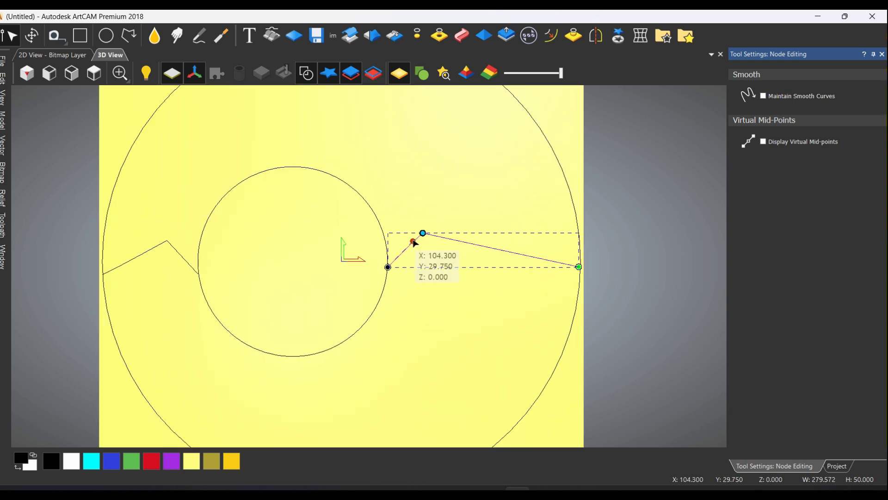
drag(403, 261, 422, 236)
click(416, 278)
scroll(404, 294, down, 1)
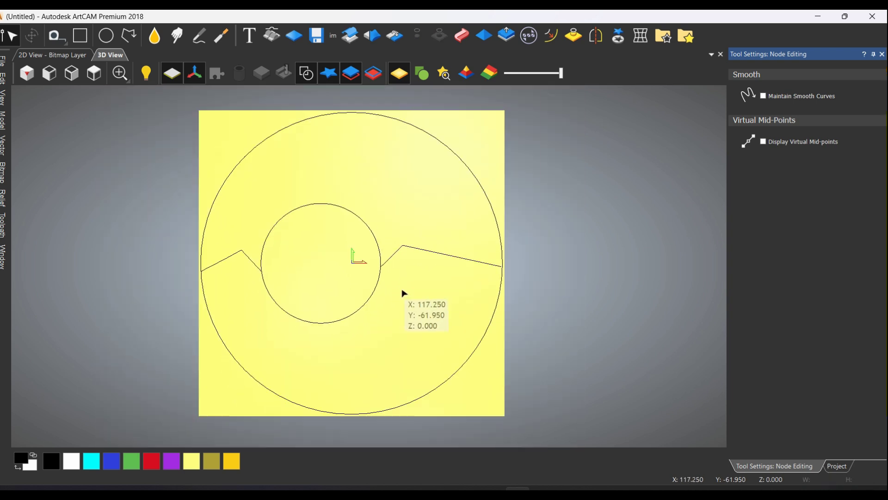
click(367, 223)
Step: Start a Two Rail Sweep with the inner and outer circles as rails
click(4, 199)
mouse_move(70, 249)
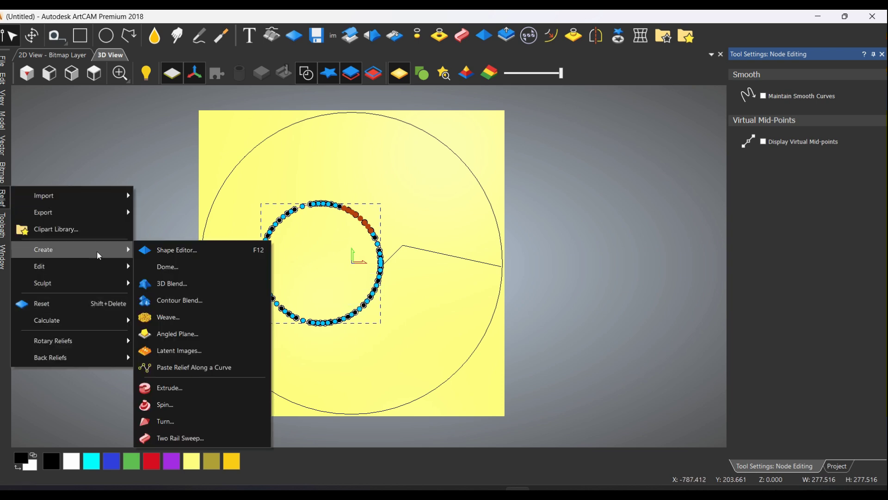
click(165, 438)
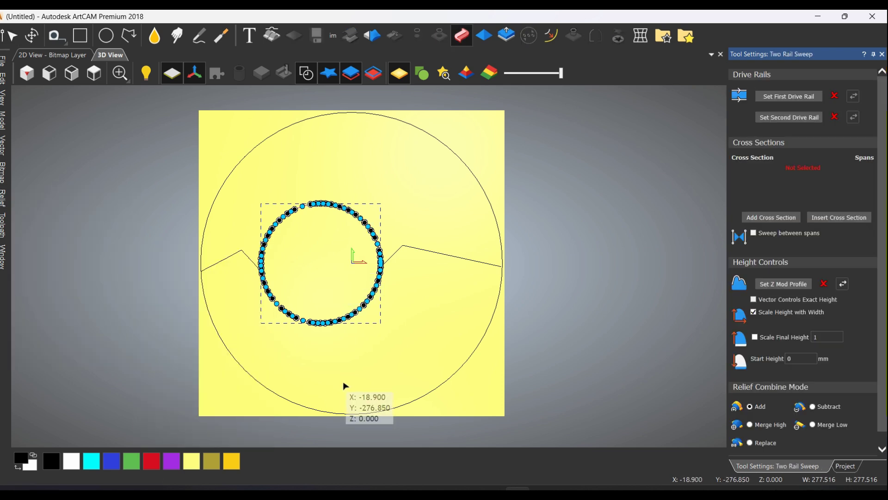
click(368, 221)
click(814, 99)
click(458, 151)
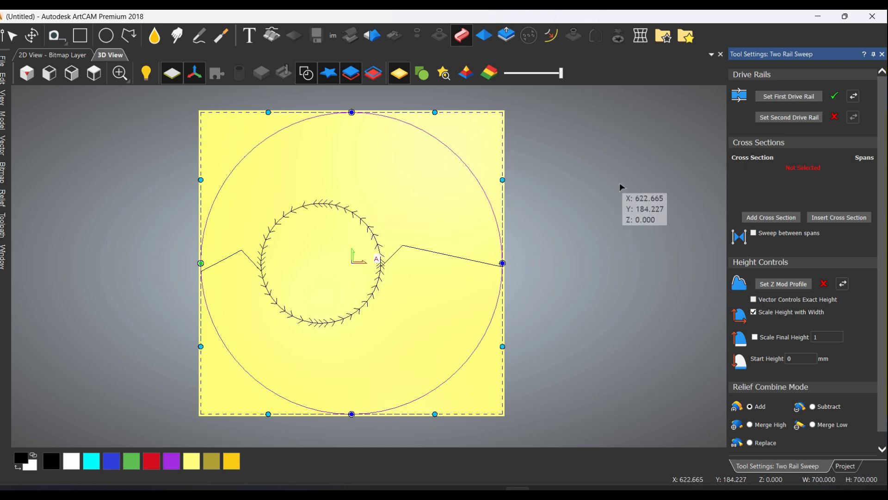
click(383, 261)
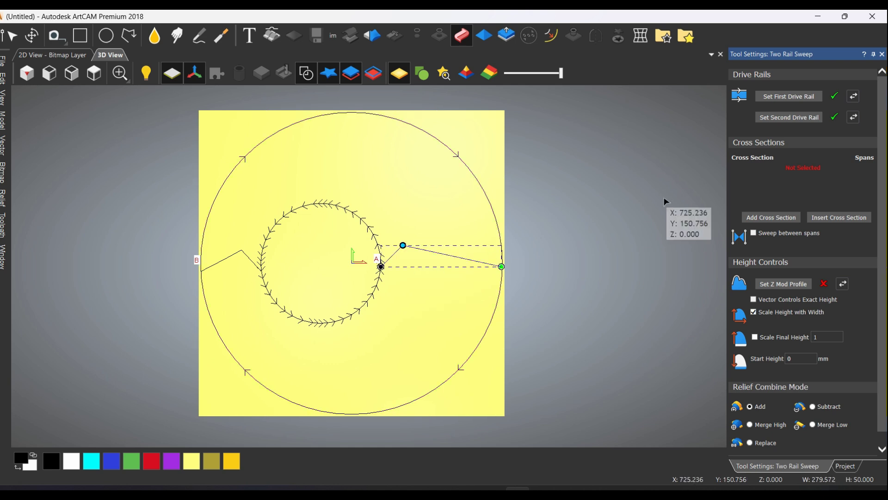
Step: Add both zigzags as cross sections, reverse the first rail, and inspect the relief
click(771, 217)
click(225, 260)
click(790, 218)
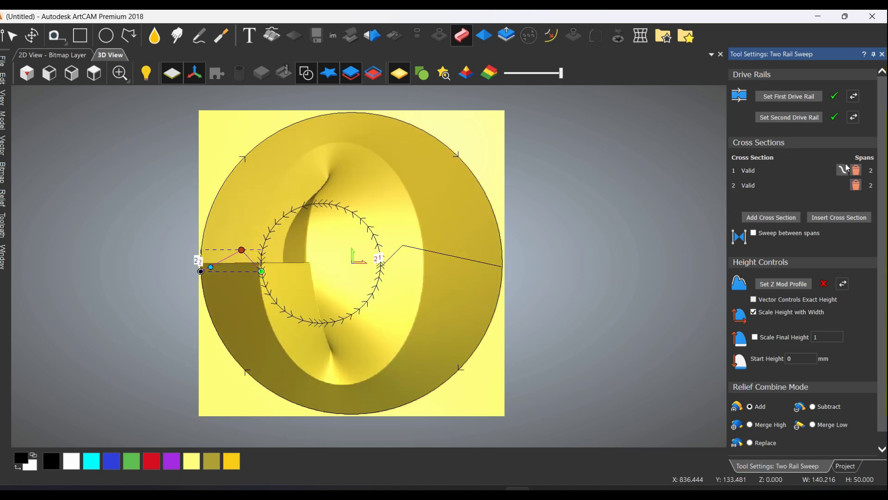
click(854, 96)
scroll(313, 298, up, 1)
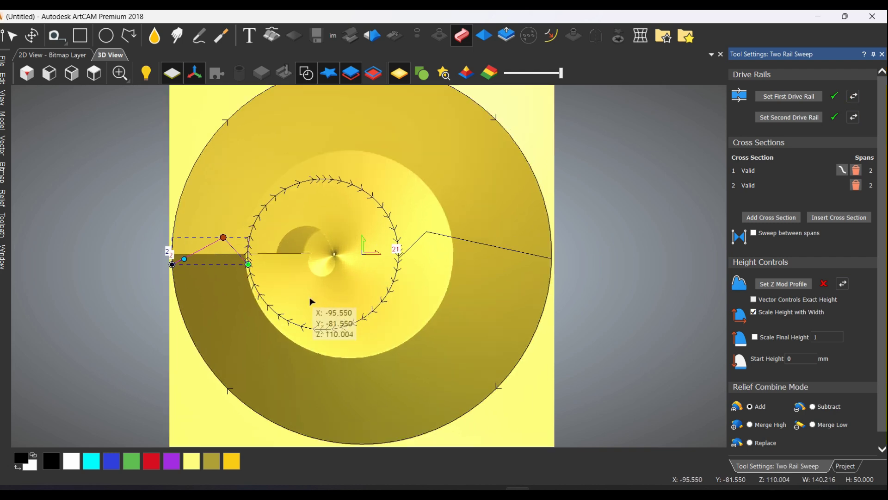
scroll(259, 269, up, 1)
scroll(250, 269, up, 1)
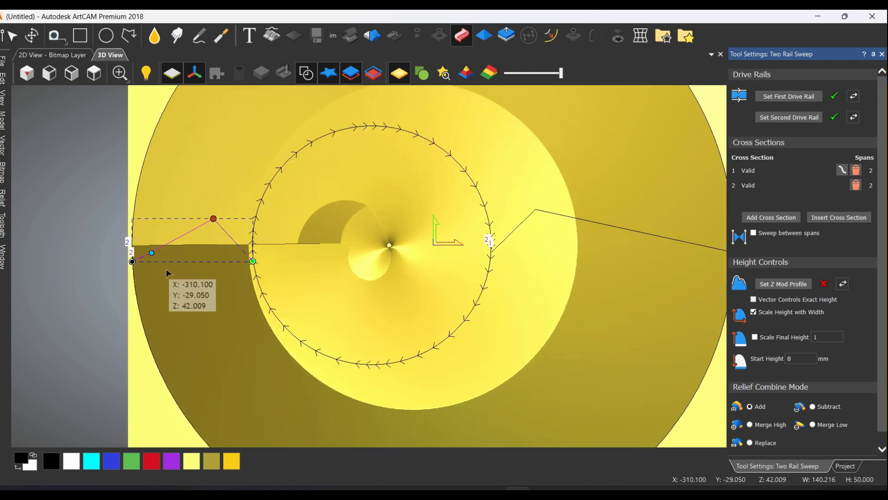
scroll(272, 289, up, 1)
scroll(278, 286, up, 1)
scroll(237, 267, up, 1)
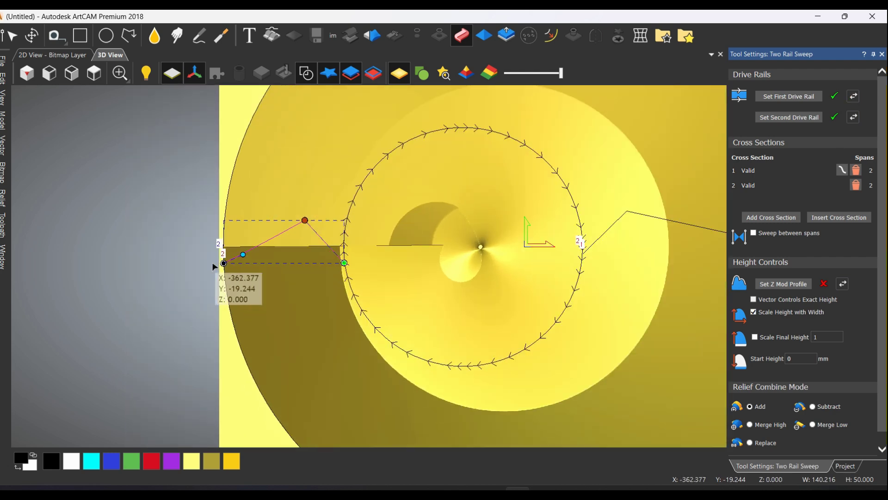
scroll(220, 255, up, 1)
scroll(426, 287, down, 1)
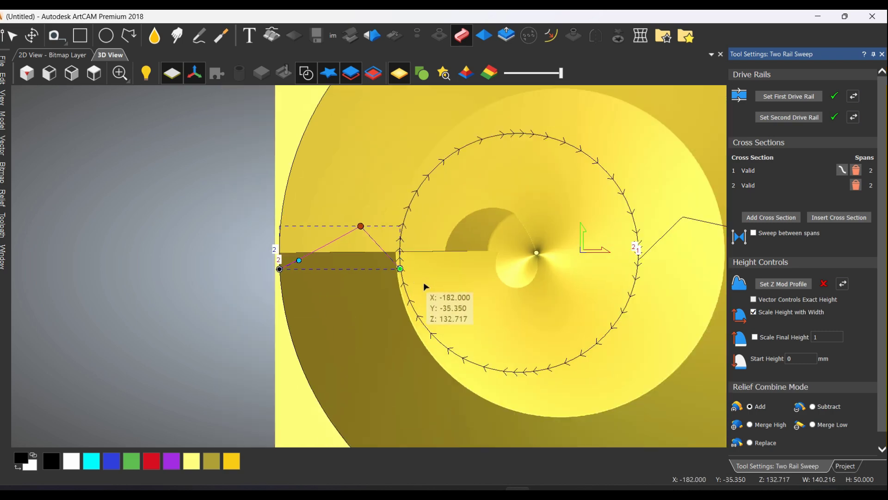
click(418, 352)
scroll(389, 344, down, 1)
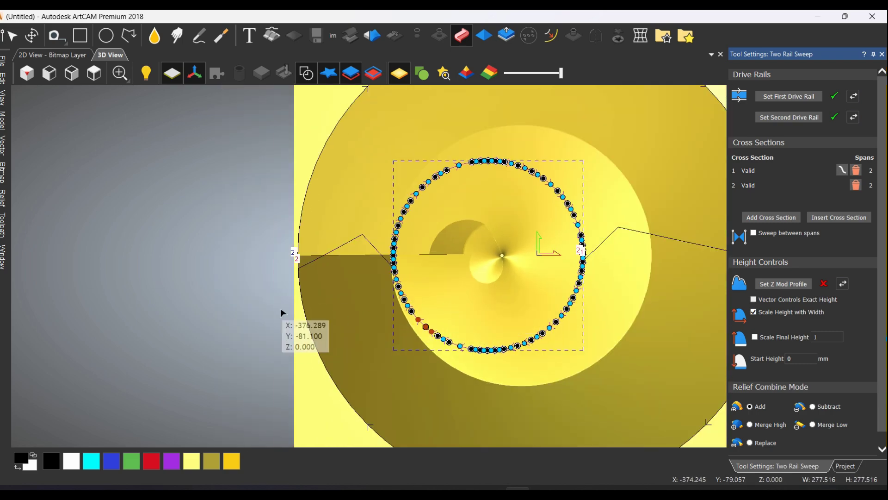
mouse_move(379, 349)
mouse_down()
mouse_move(446, 238)
mouse_move(451, 318)
mouse_move(573, 262)
mouse_move(438, 350)
mouse_up()
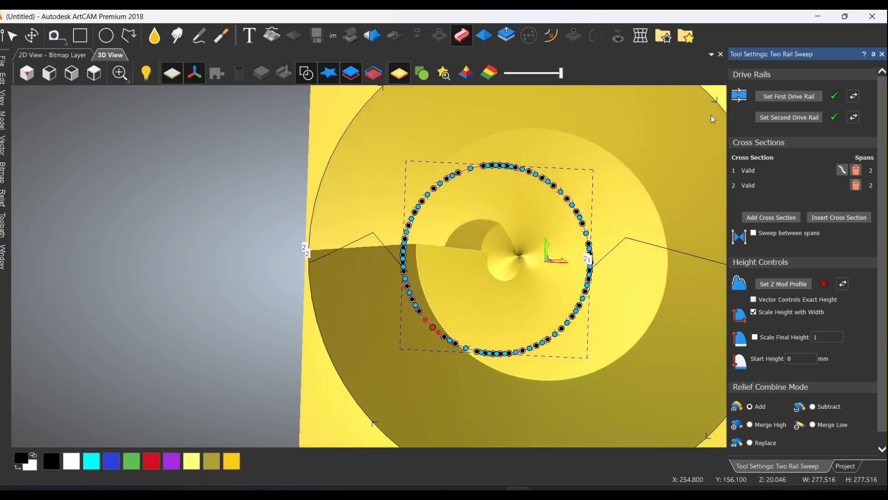
Step: Close the sweep panel and inspect the inner and outer circles' nodes
click(882, 54)
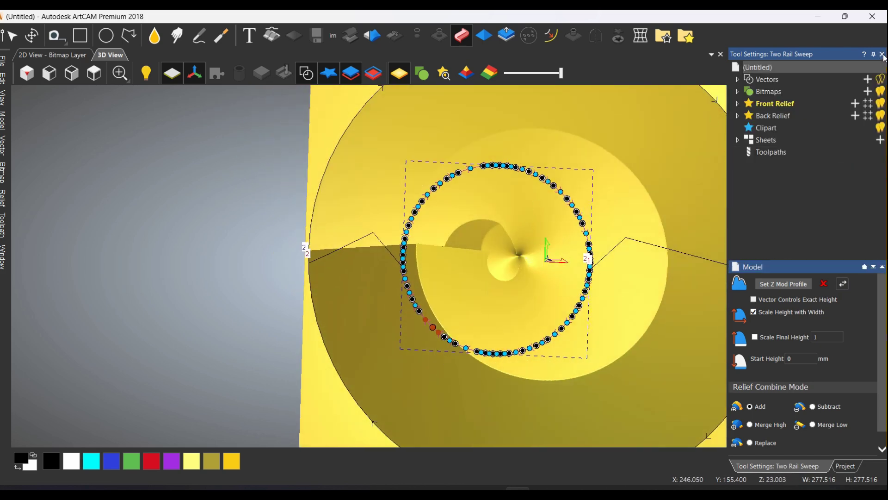
drag(479, 290, 419, 334)
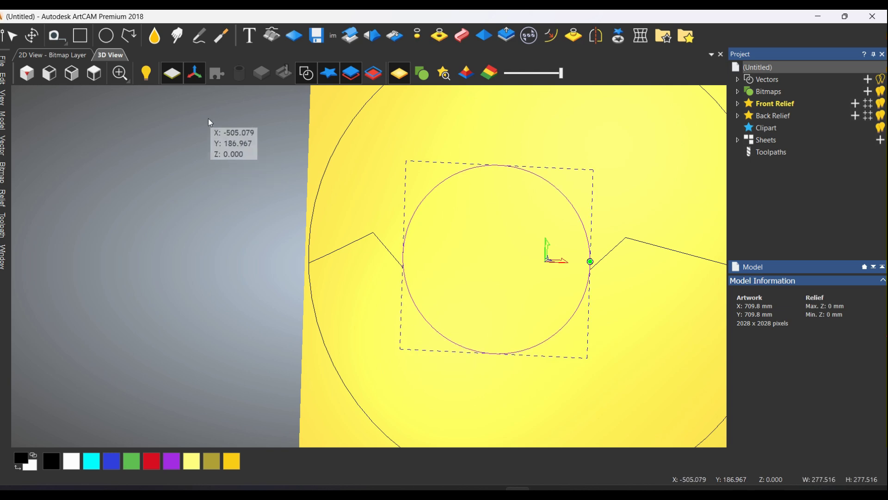
click(12, 37)
scroll(445, 372, up, 1)
scroll(391, 271, down, 2)
scroll(476, 367, up, 4)
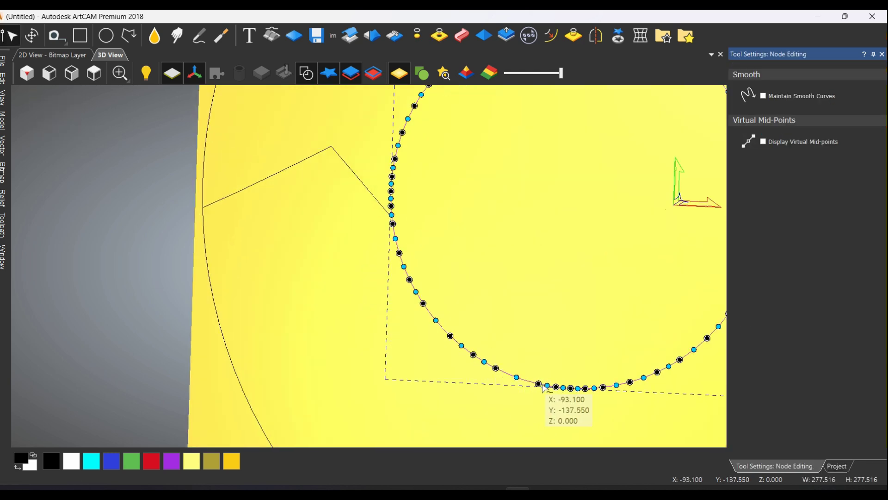
scroll(399, 299, down, 1)
scroll(445, 344, down, 1)
scroll(445, 344, up, 1)
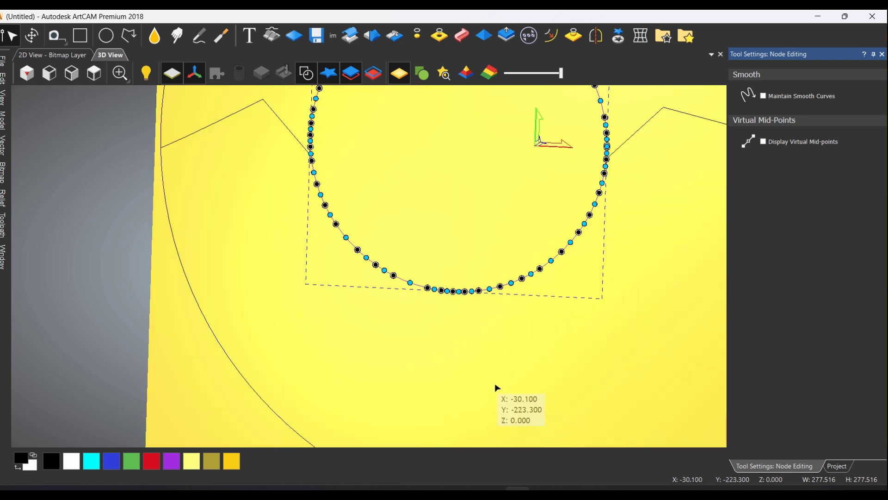
scroll(492, 386, up, 1)
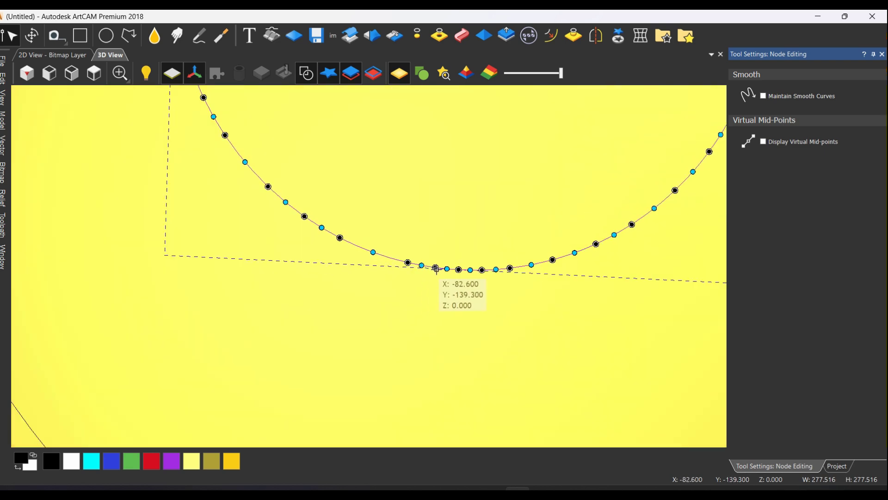
scroll(436, 268, down, 1)
scroll(440, 268, down, 1)
click(361, 396)
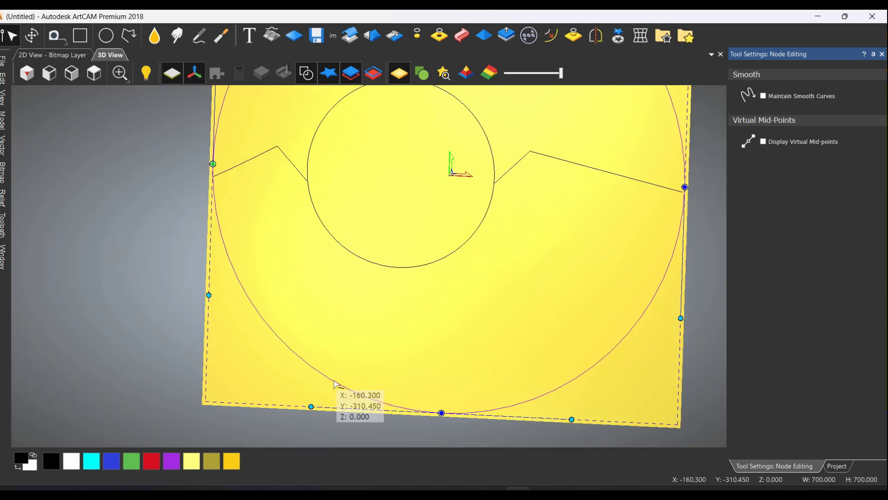
click(402, 267)
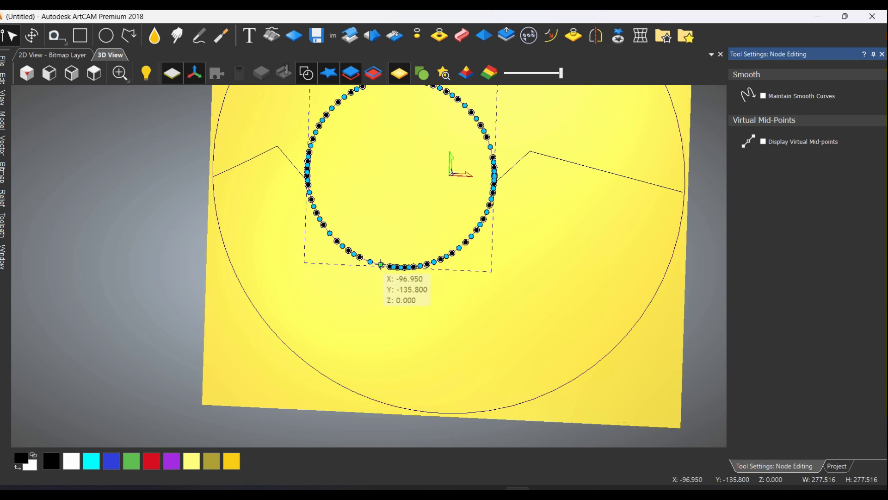
click(326, 381)
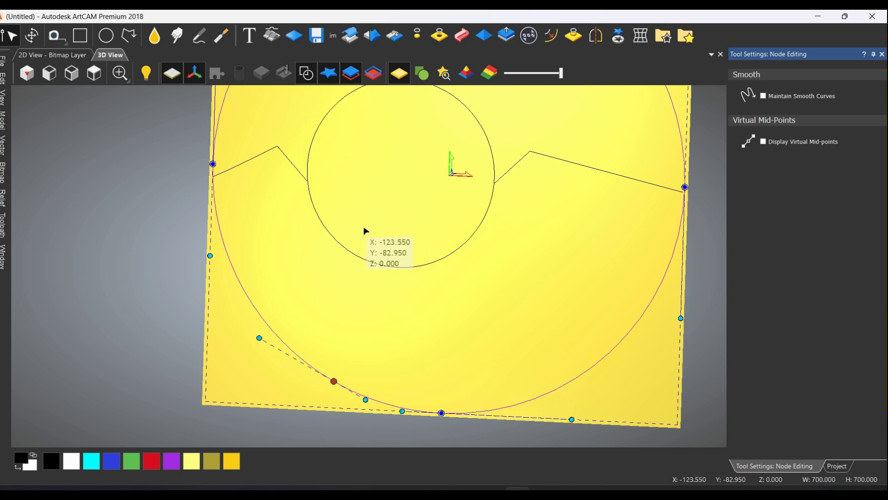
mouse_move(354, 213)
mouse_down()
mouse_move(218, 264)
mouse_move(57, 222)
mouse_up()
Step: Restart Two Rail Sweep with the inner and outer circles as drive rails
click(56, 222)
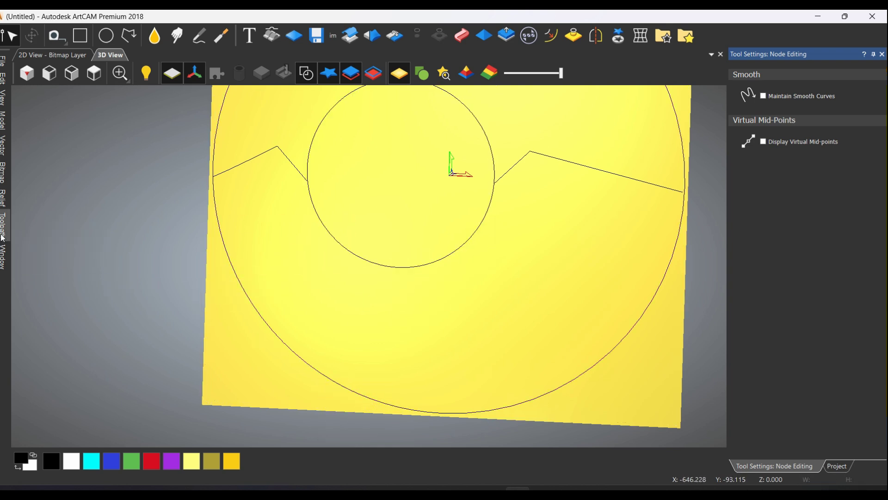
click(6, 199)
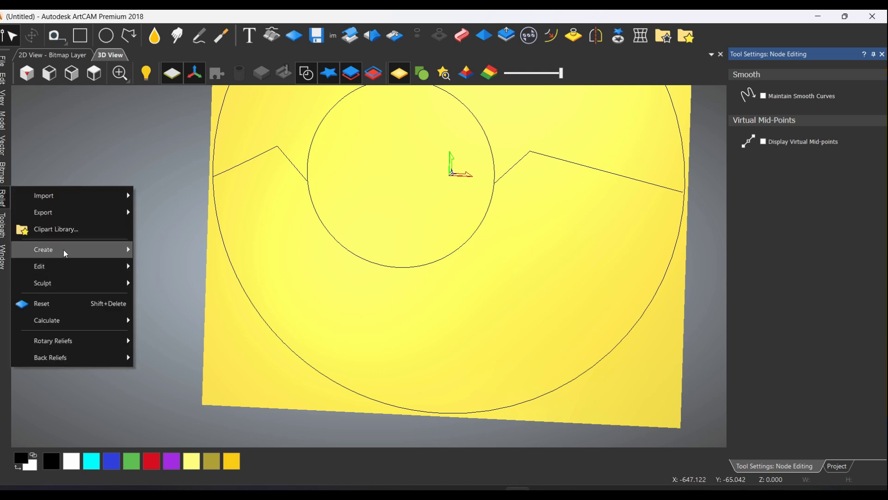
click(173, 437)
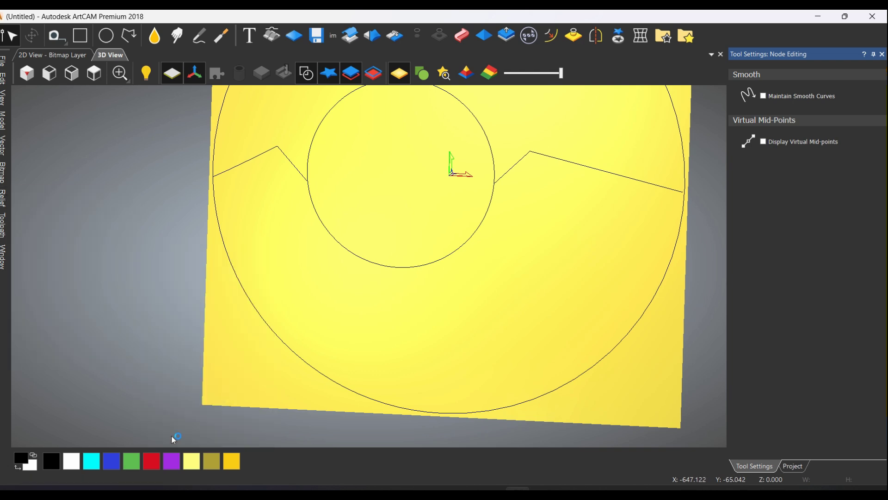
click(420, 155)
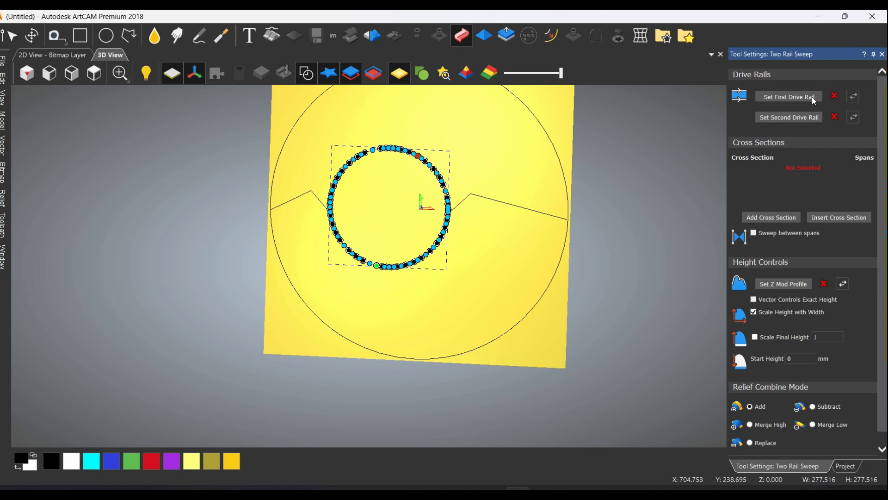
click(552, 150)
click(809, 117)
Step: Add both zigzag lines as cross sections with Sweep between spans enabled
click(522, 207)
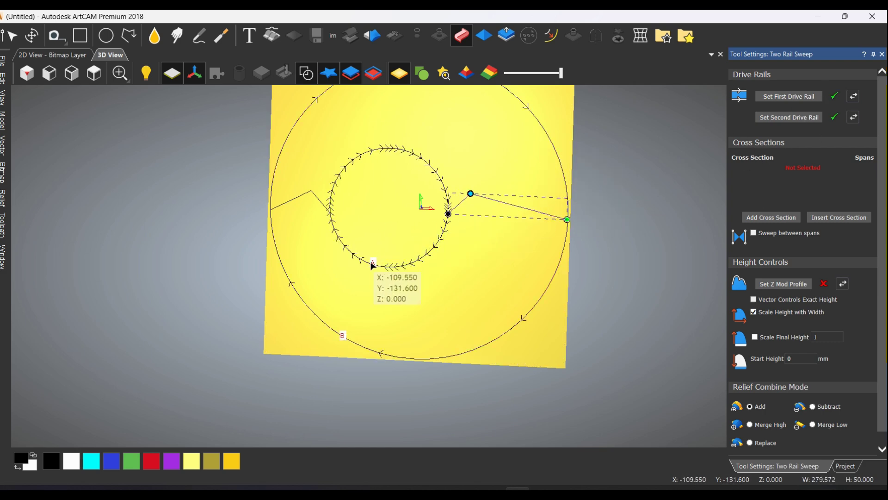
click(328, 212)
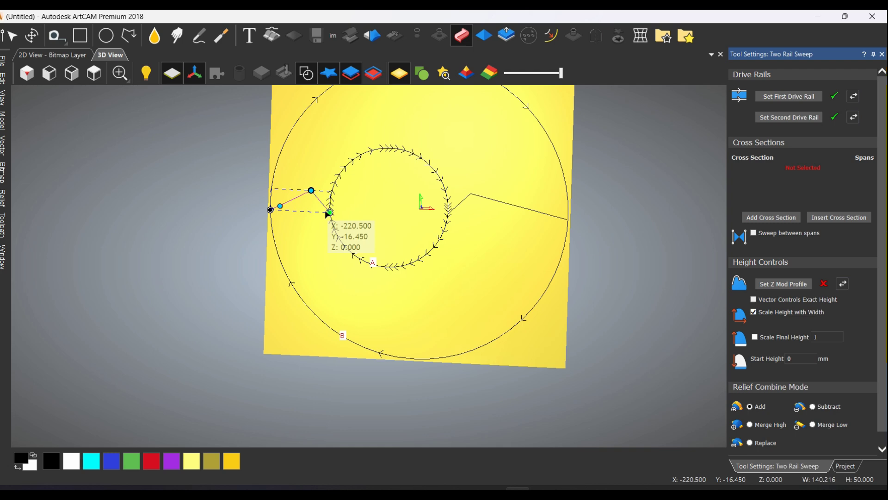
click(770, 218)
click(526, 208)
click(786, 219)
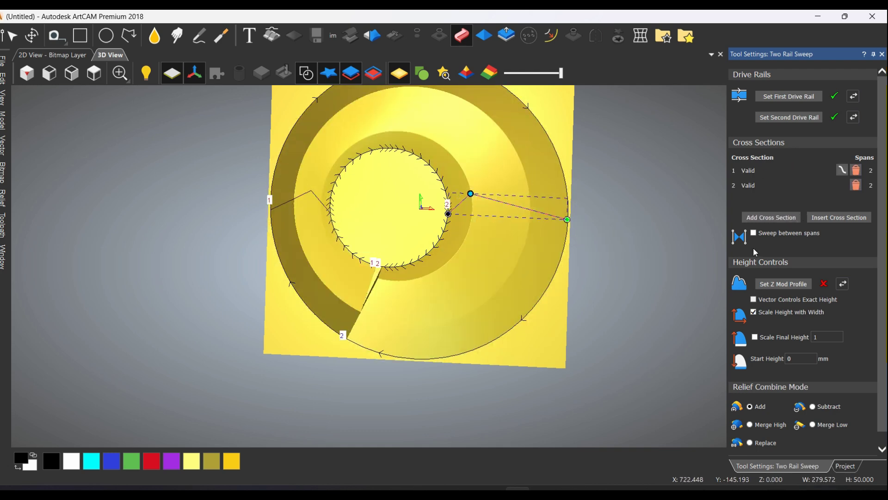
click(754, 234)
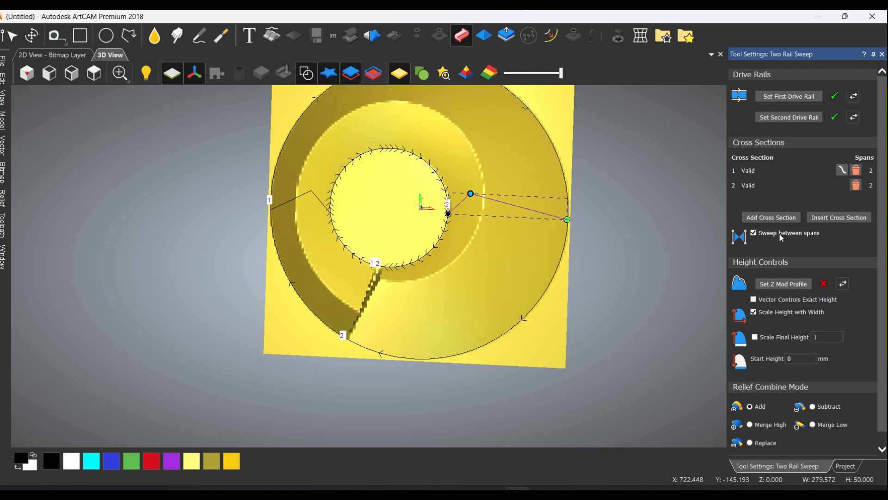
scroll(359, 218, up, 2)
scroll(348, 258, up, 2)
scroll(347, 257, down, 3)
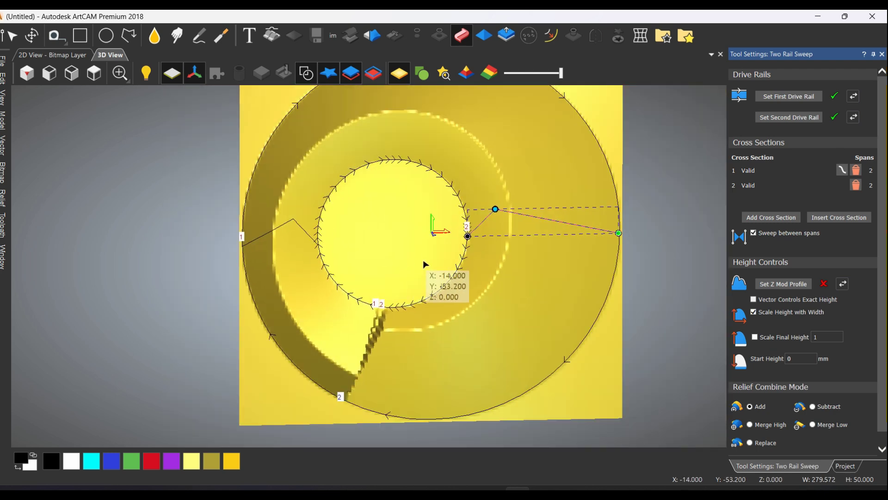
mouse_move(407, 254)
mouse_down()
mouse_move(357, 290)
mouse_move(357, 272)
mouse_up()
Step: Re-assign the inner and outer circles as the sweep's drive rails
click(537, 178)
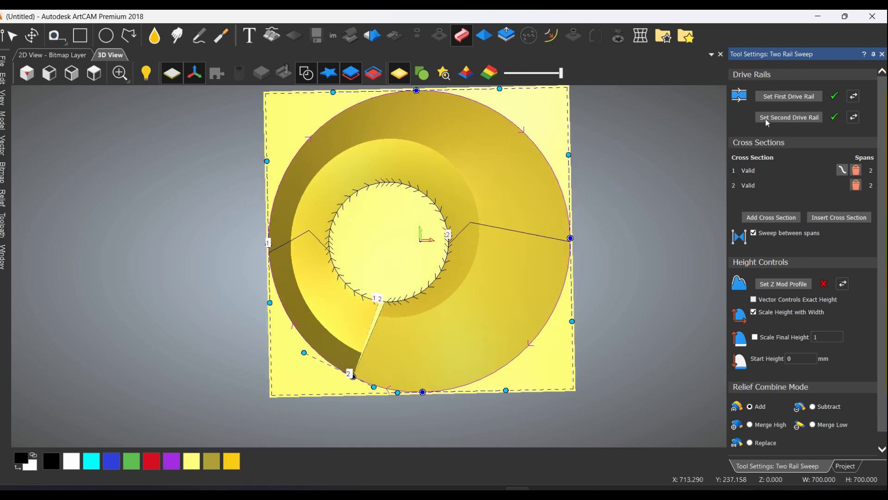
click(786, 108)
click(422, 193)
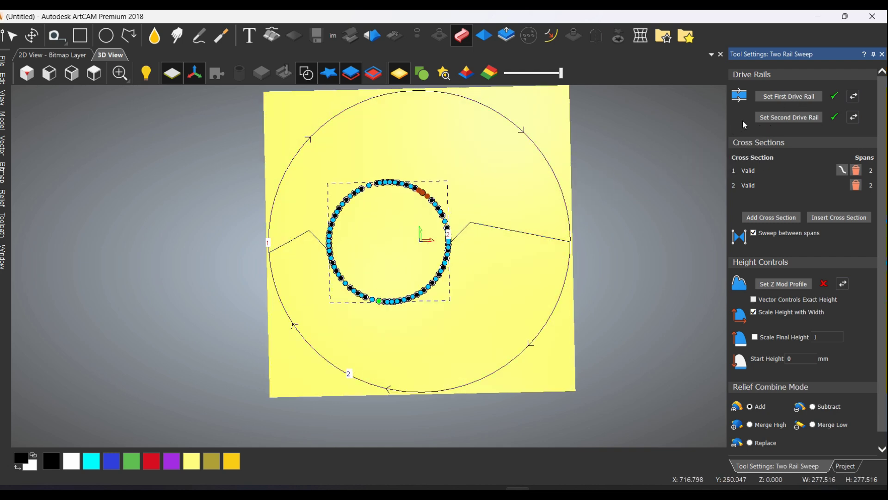
click(786, 118)
scroll(406, 232, down, 1)
scroll(486, 257, up, 1)
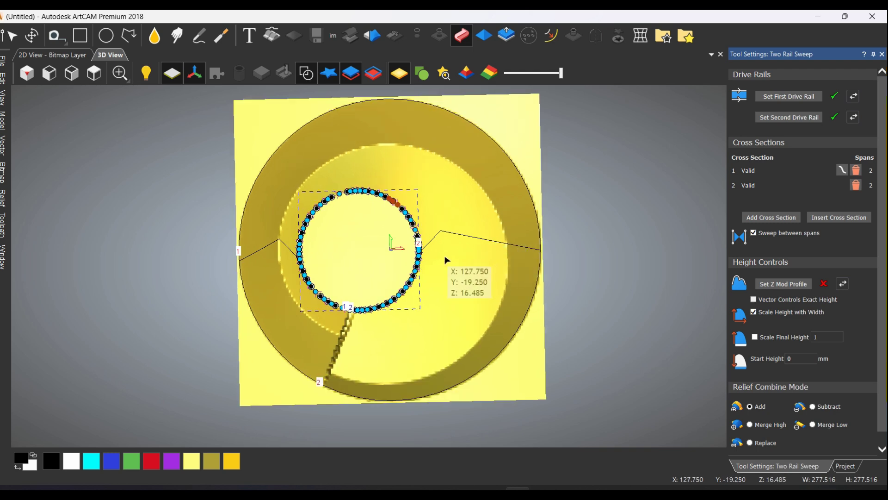
scroll(391, 311, down, 1)
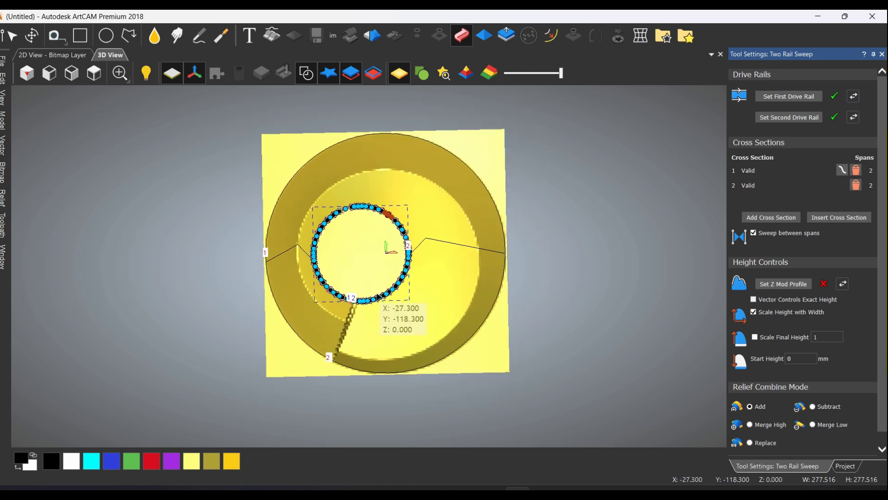
Step: Insert another cross section from the profile lines, then select the left section
click(444, 241)
scroll(450, 252, up, 1)
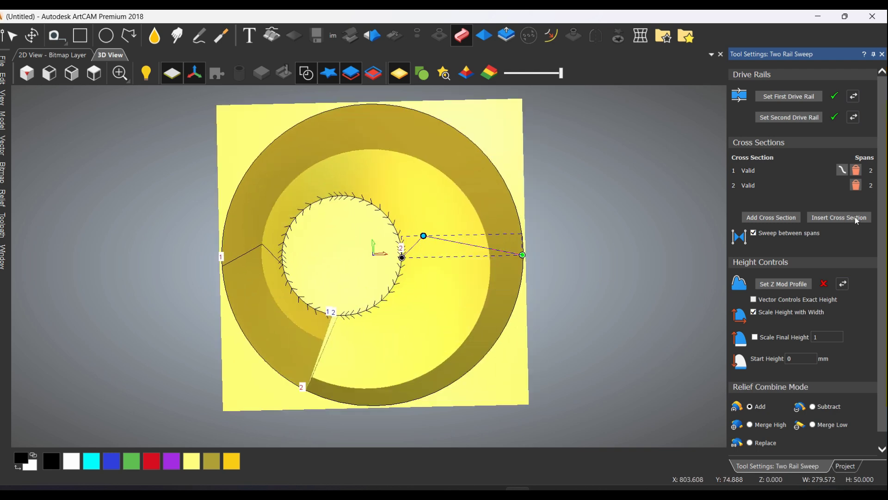
scroll(532, 240, up, 1)
scroll(533, 240, up, 1)
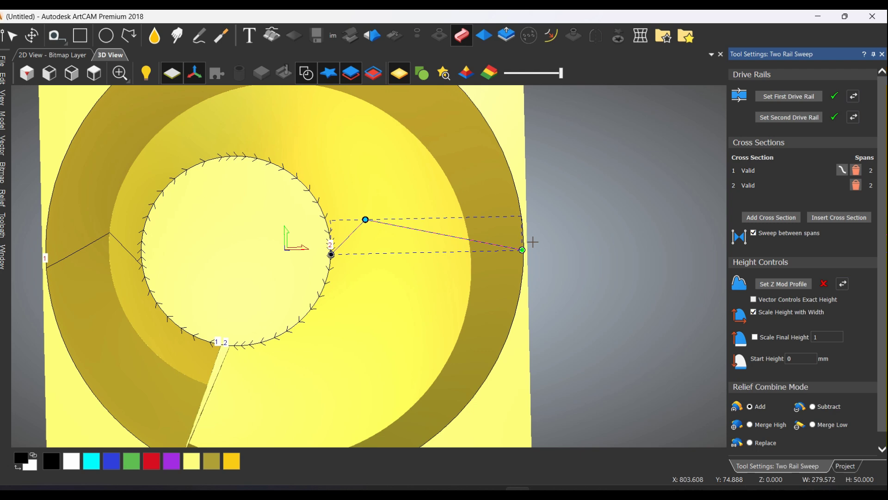
click(328, 245)
scroll(403, 257, down, 1)
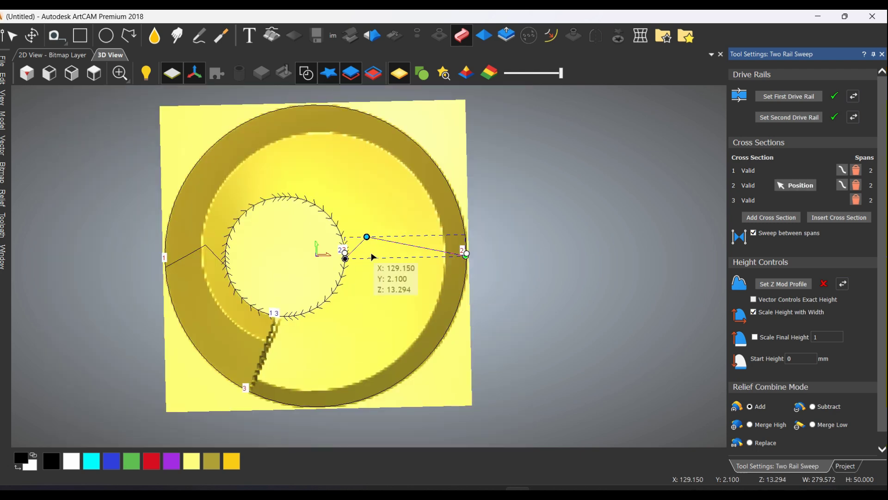
scroll(278, 261, down, 1)
scroll(210, 263, up, 1)
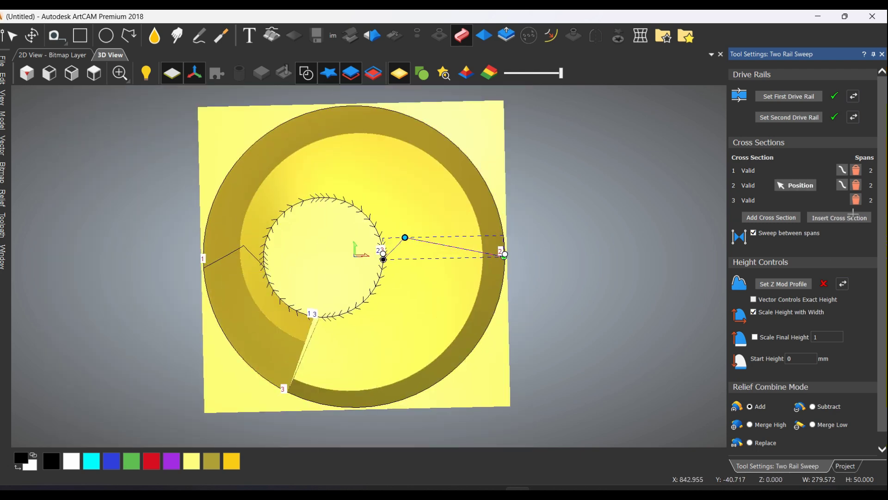
scroll(248, 243, up, 1)
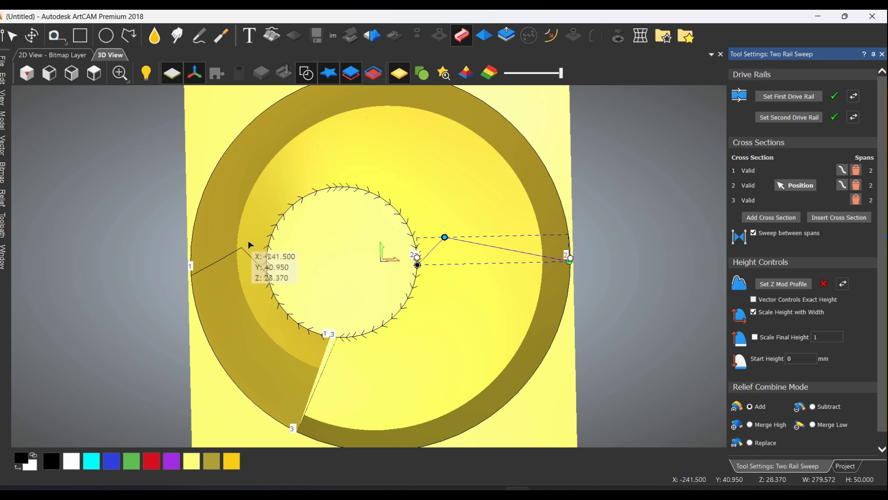
click(250, 256)
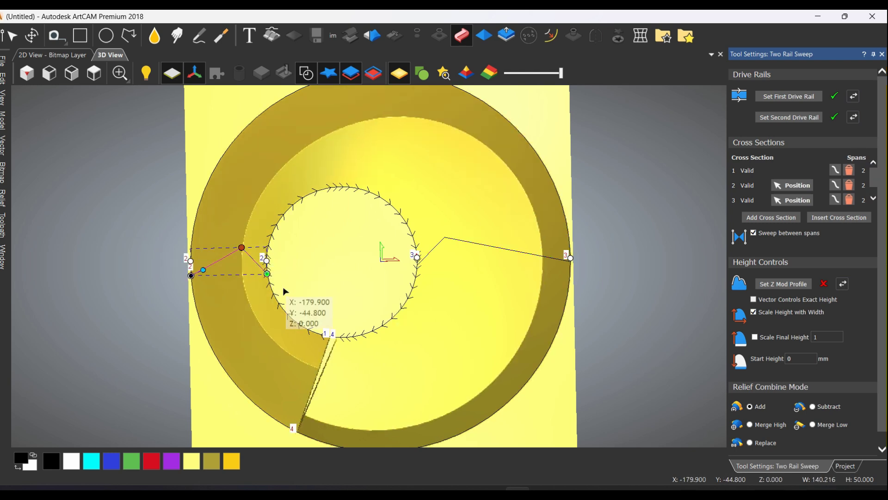
scroll(288, 278, down, 1)
Step: Fix the cross-section profile at 12 mm start height, orbiting to check the ring relief
mouse_move(287, 286)
mouse_down()
mouse_move(296, 121)
mouse_move(478, 285)
mouse_move(425, 200)
mouse_move(340, 236)
mouse_move(398, 334)
mouse_move(356, 248)
mouse_move(421, 220)
mouse_move(433, 244)
mouse_move(369, 178)
mouse_up()
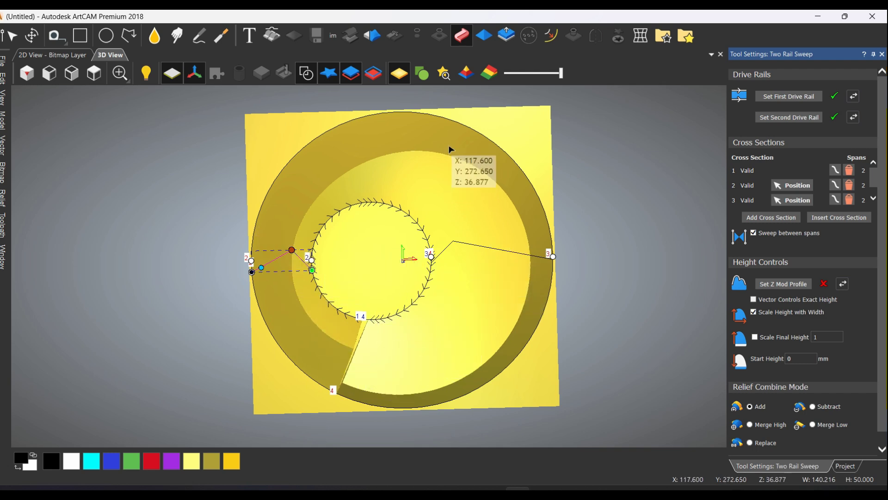
mouse_move(480, 319)
middle_down()
mouse_move(247, 250)
mouse_move(241, 154)
mouse_move(264, 161)
mouse_move(353, 129)
mouse_move(382, 213)
mouse_move(301, 316)
mouse_move(309, 321)
middle_up()
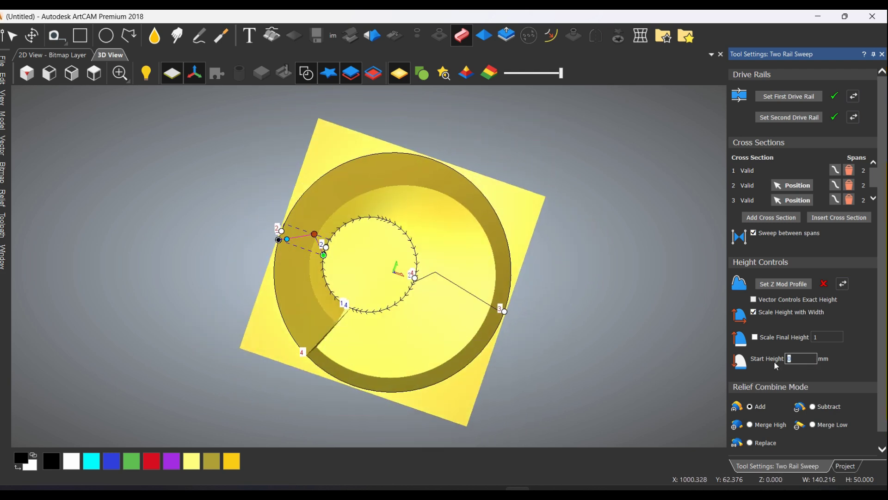
text(10)
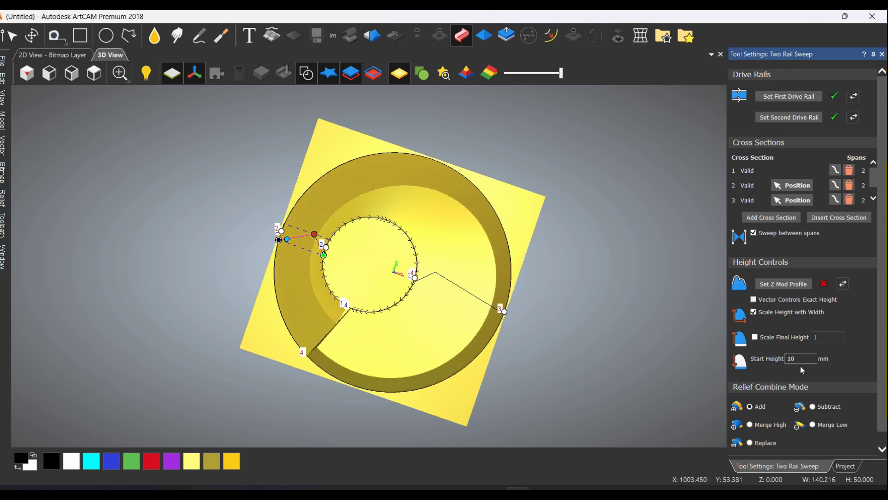
text(2)
scroll(503, 276, up, 2)
scroll(503, 277, down, 1)
mouse_move(414, 205)
mouse_down()
mouse_move(405, 304)
mouse_move(416, 271)
mouse_up()
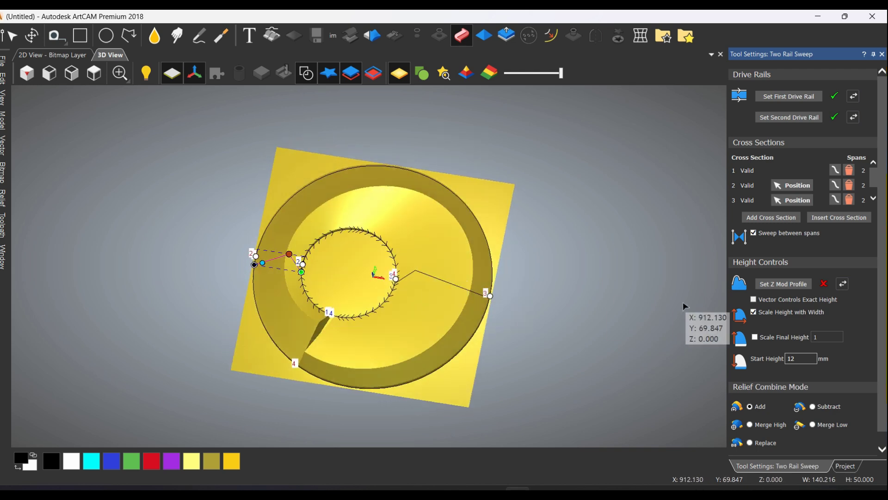
drag(356, 297, 460, 353)
scroll(420, 261, up, 1)
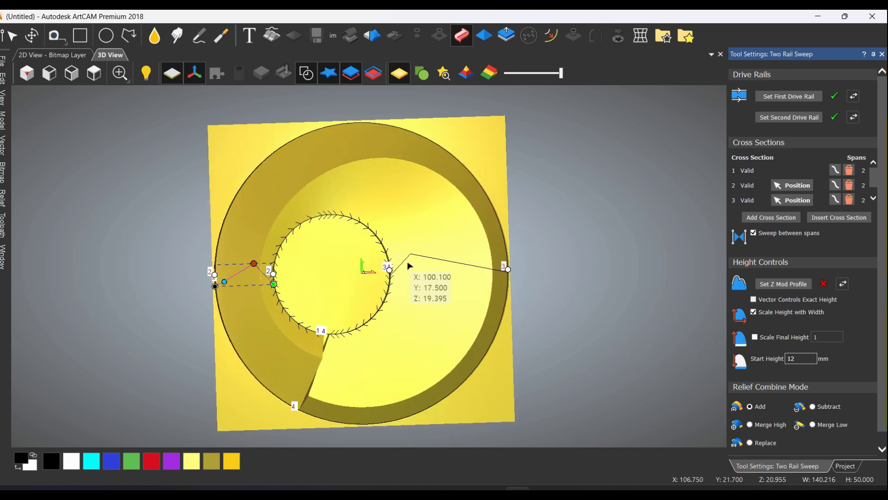
scroll(256, 267, up, 1)
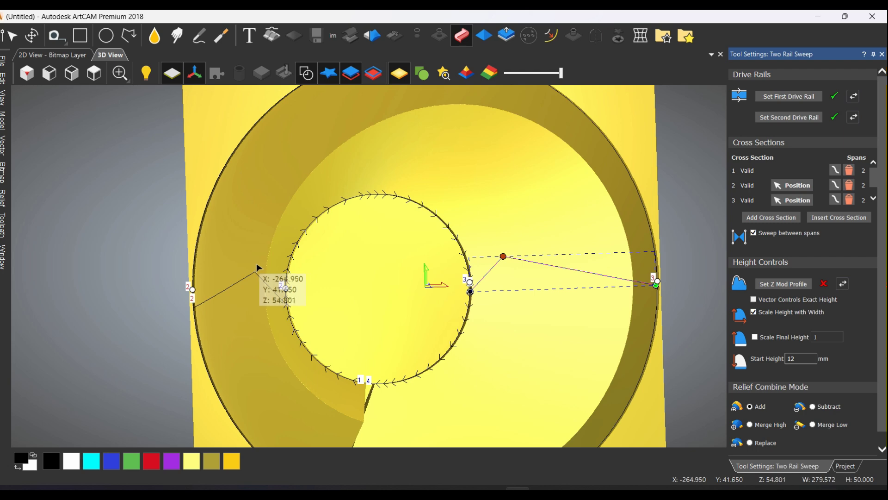
click(255, 271)
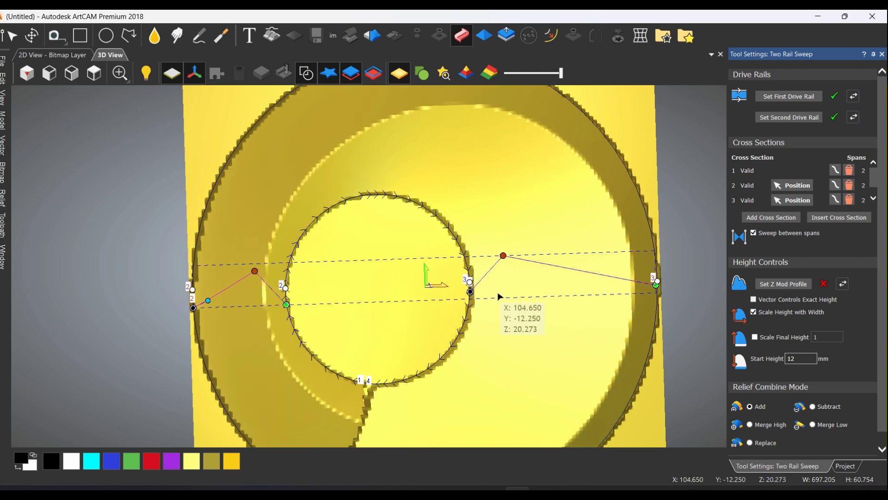
drag(486, 312, 457, 200)
scroll(539, 243, up, 1)
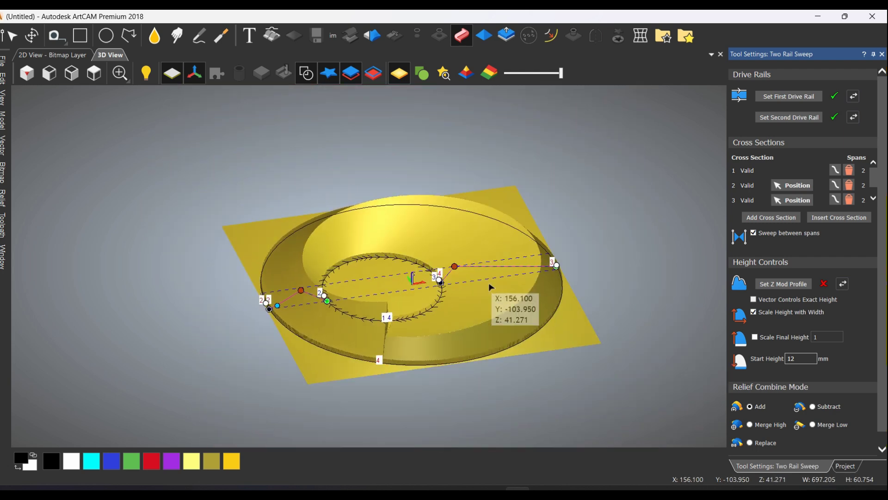
drag(538, 243, 769, 377)
scroll(821, 426, down, 1)
scroll(821, 426, down, 1)
Step: Apply the two-rail sweep and view the finished ring relief from above
click(821, 452)
click(858, 451)
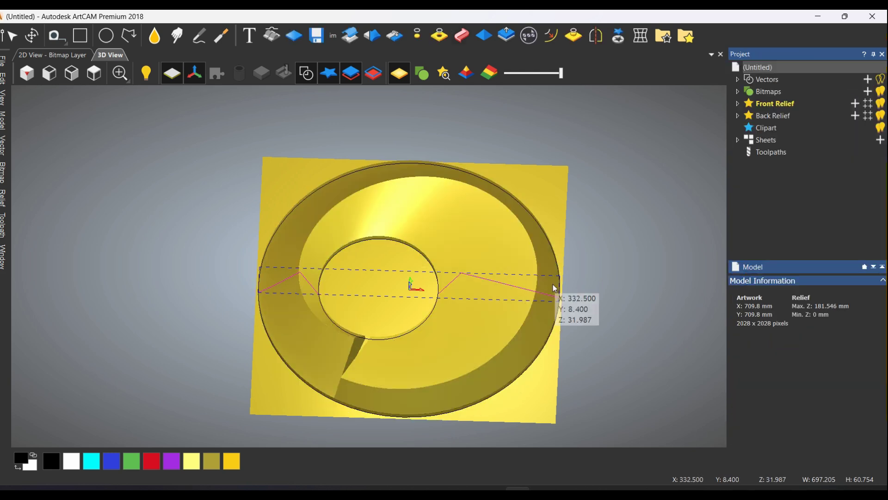
drag(544, 285, 130, 243)
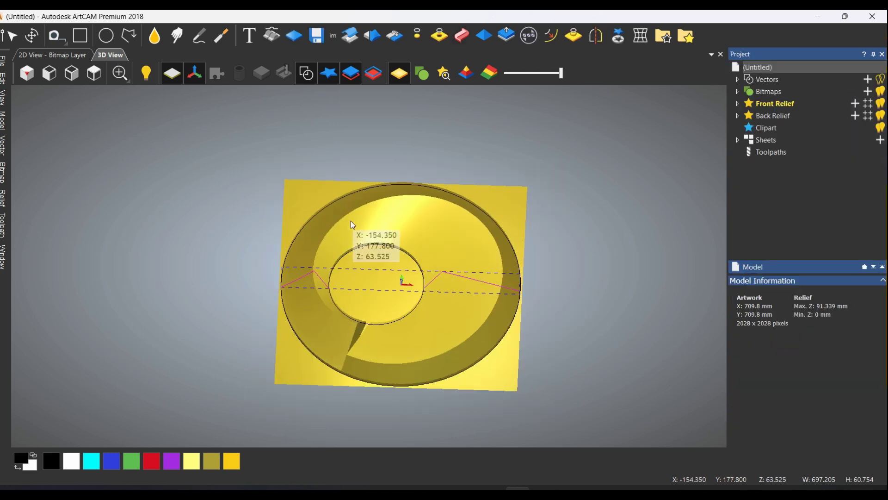
Step: Mirror-merge the relief top over bottom, then orbit back to a near top-down view
click(6, 194)
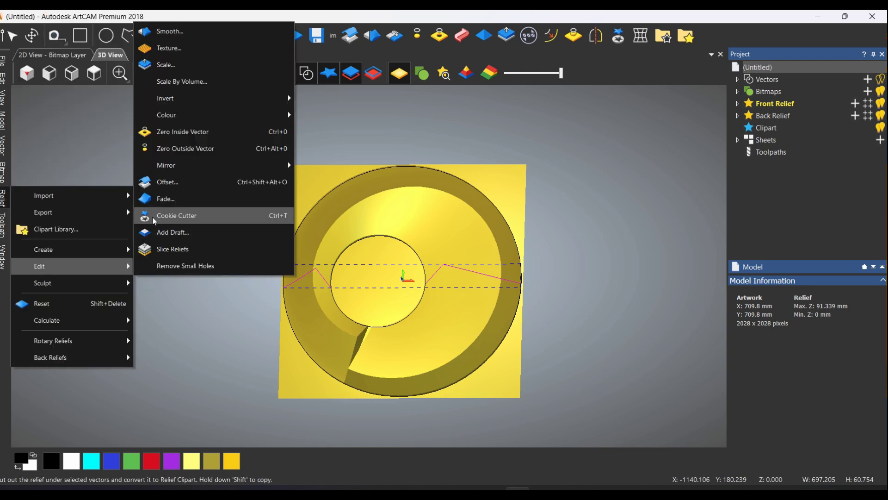
mouse_move(71, 265)
mouse_move(166, 165)
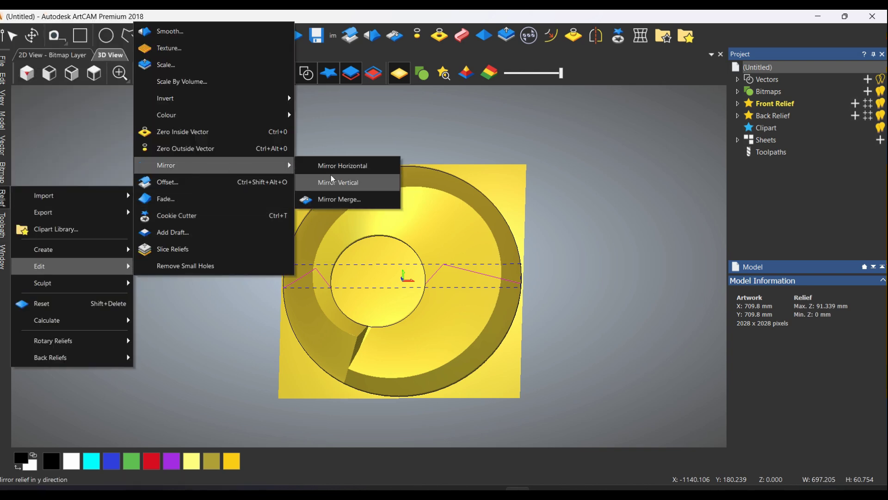
click(343, 199)
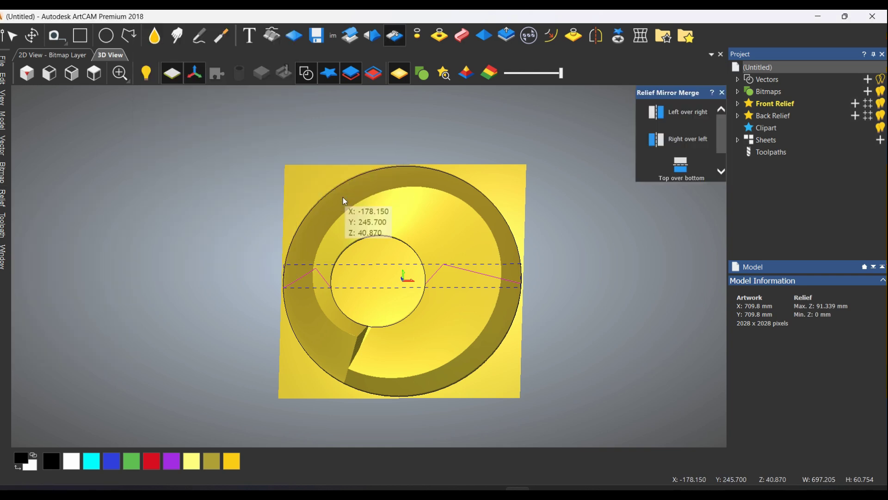
click(693, 162)
mouse_move(446, 262)
mouse_down()
mouse_move(186, 201)
mouse_move(200, 143)
mouse_move(502, 259)
mouse_move(257, 235)
mouse_move(392, 327)
mouse_move(427, 120)
mouse_move(425, 224)
mouse_move(407, 312)
mouse_up()
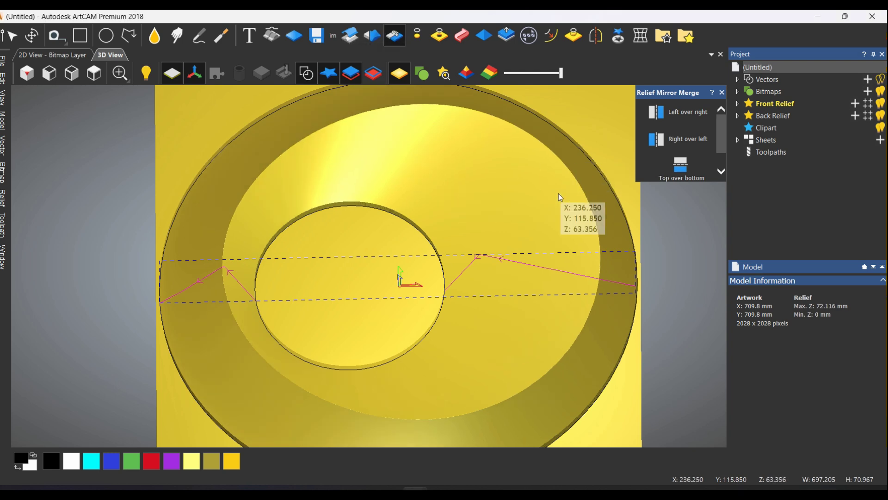
scroll(453, 228, down, 3)
mouse_move(454, 228)
mouse_down()
mouse_move(267, 234)
mouse_move(298, 259)
mouse_move(482, 292)
mouse_move(384, 245)
mouse_up()
drag(416, 318, 391, 326)
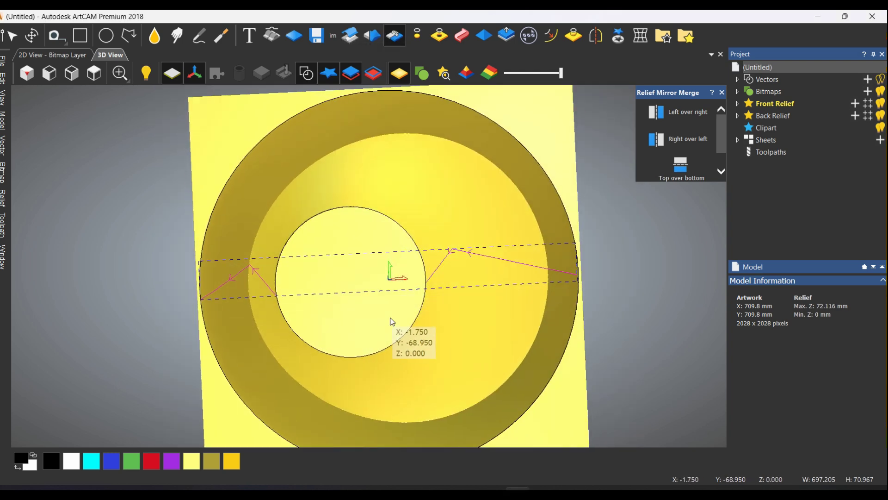
Step: From top view, draw a long thin rectangle strip across the relief centre
click(96, 71)
click(80, 36)
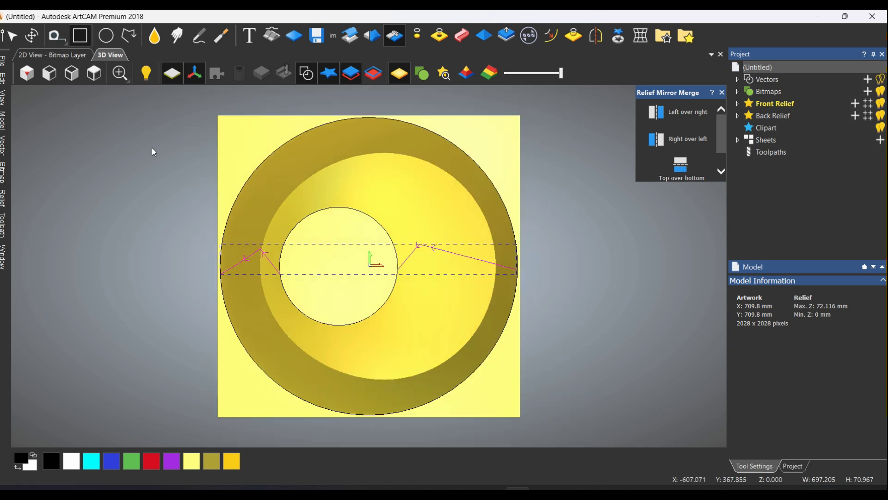
drag(192, 254, 688, 259)
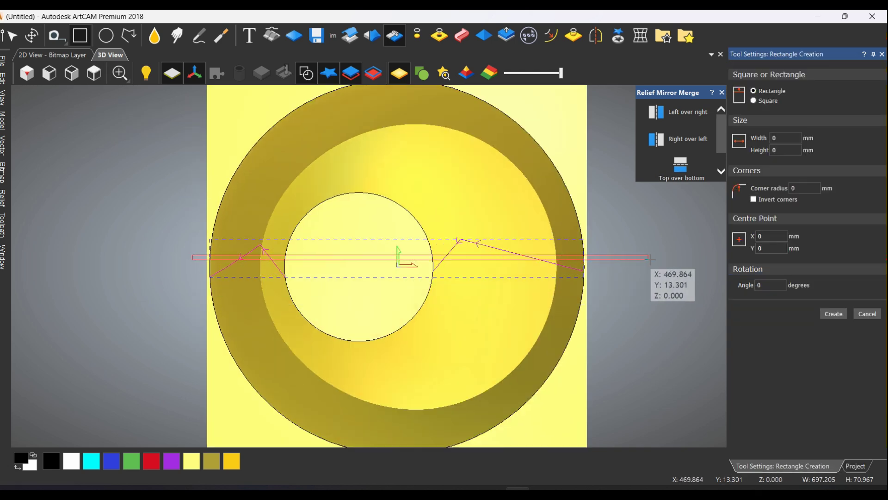
key(Escape)
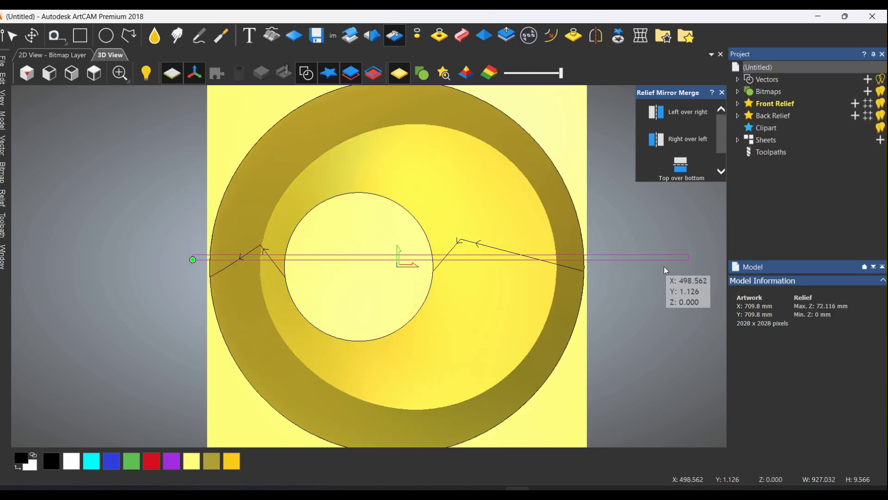
Step: Set the strip's height to 6 mm with Transform
click(32, 35)
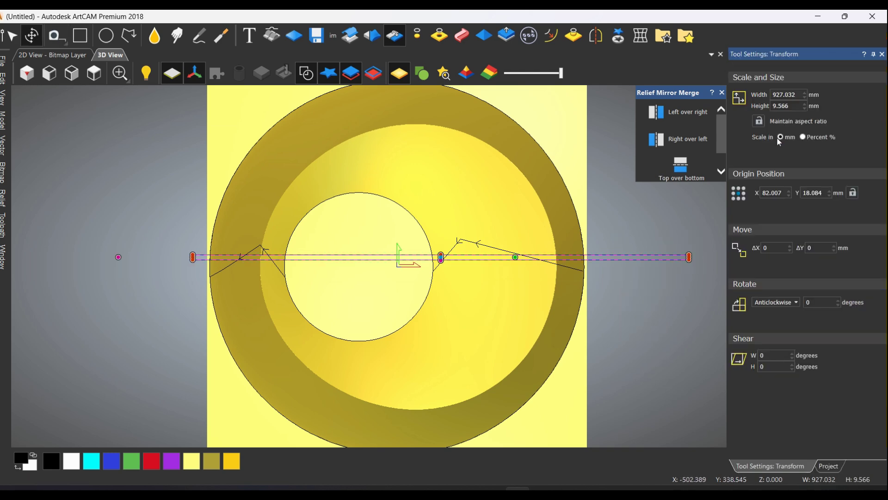
click(793, 106)
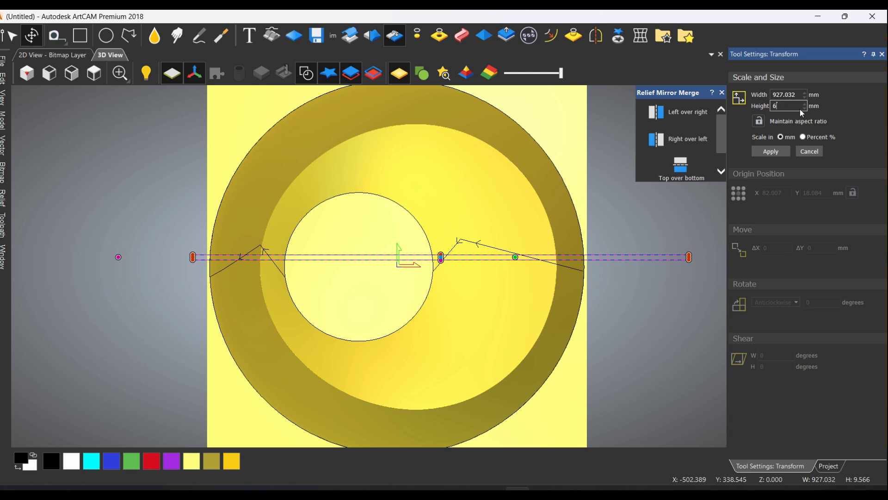
click(780, 151)
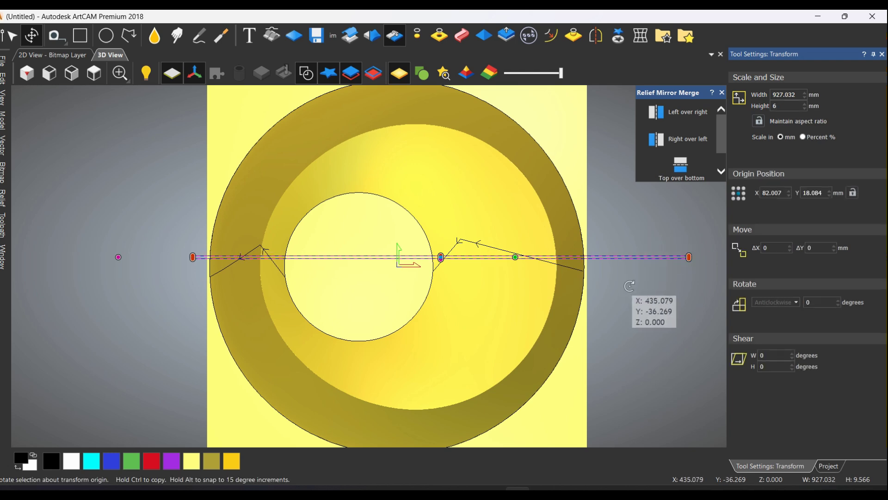
scroll(652, 292, up, 2)
key(Escape)
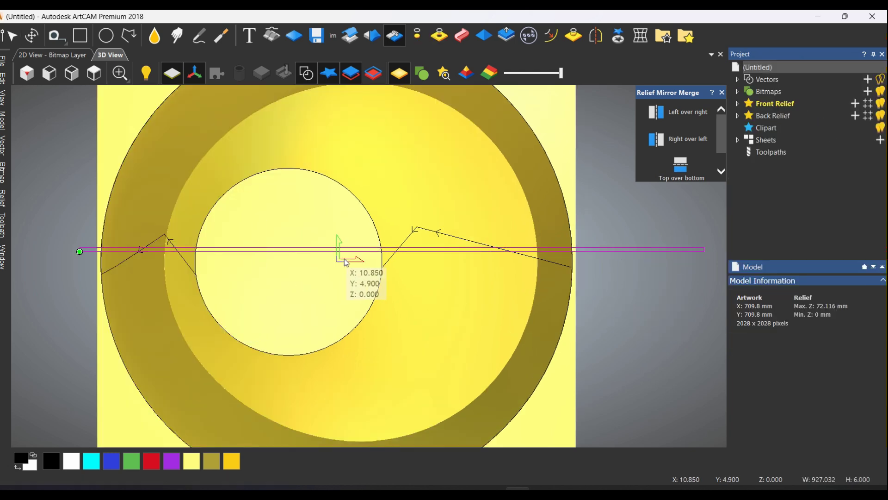
Step: Set the strip's origin Y to 0 to centre it on the horizontal axis, then deselect
click(259, 252)
scroll(344, 256, up, 1)
click(31, 36)
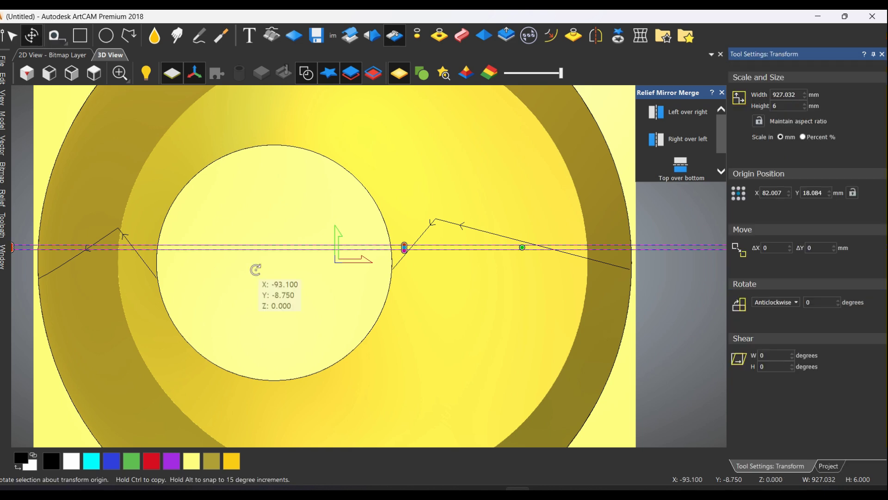
scroll(254, 264, up, 2)
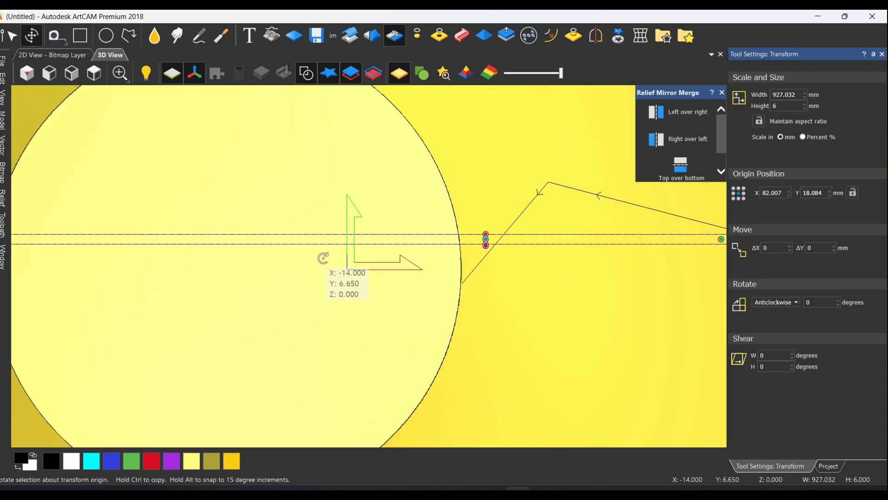
click(827, 193)
text(0)
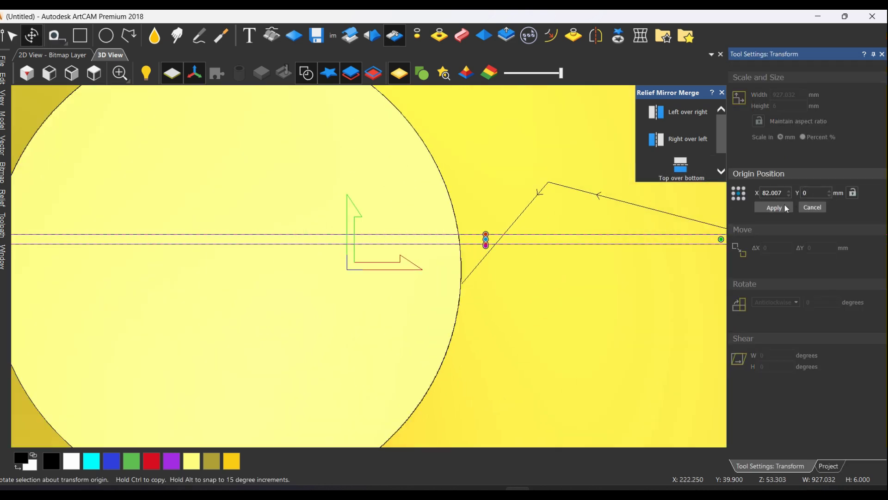
click(785, 205)
scroll(363, 273, up, 2)
key(Escape)
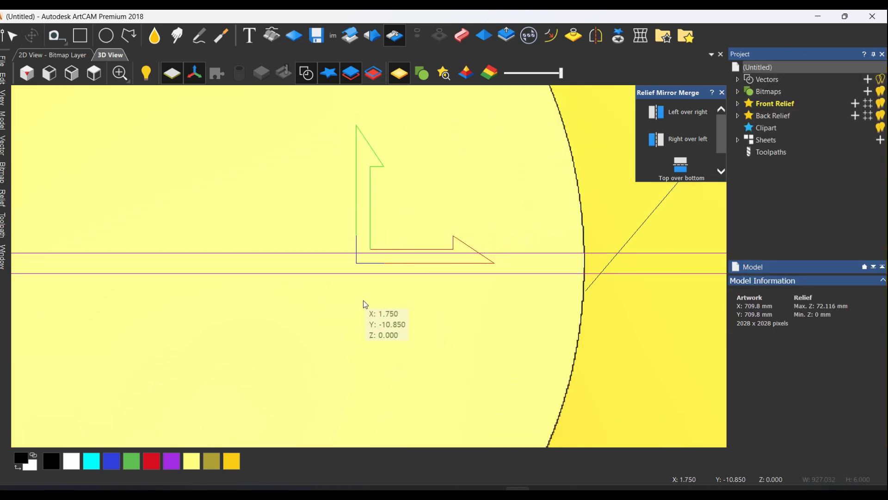
scroll(367, 305, down, 3)
scroll(363, 323, down, 2)
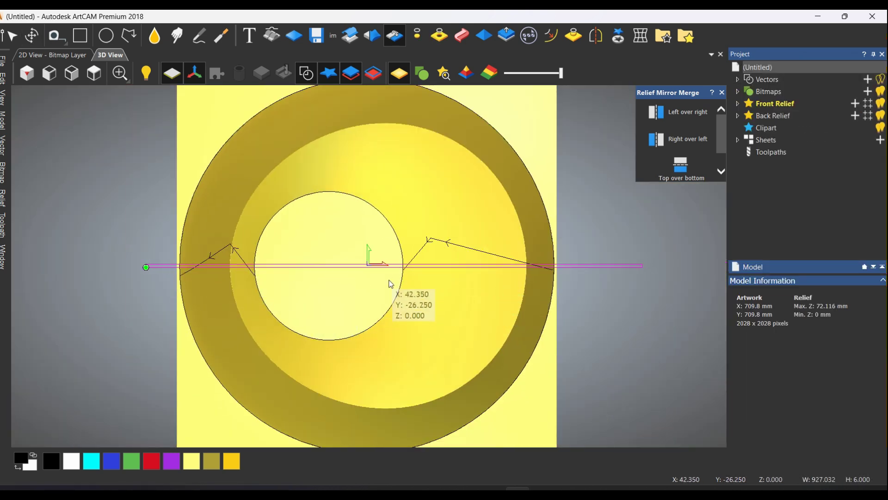
click(342, 272)
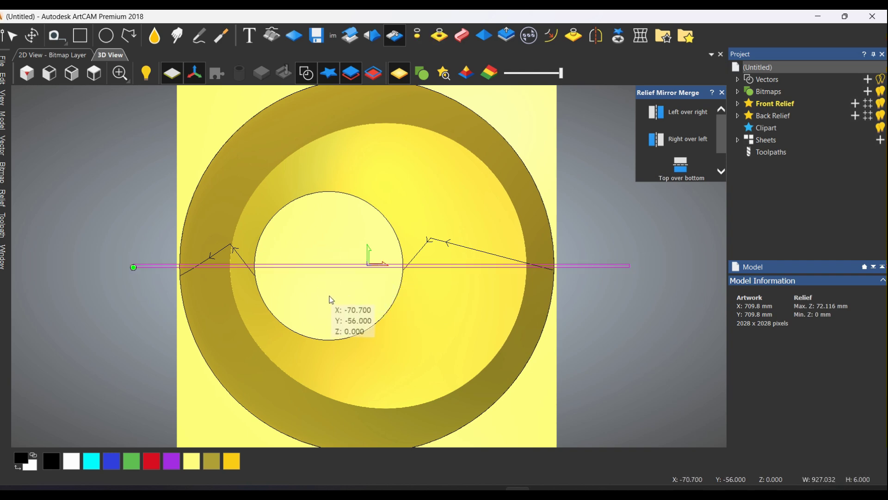
Step: Make a copy of the strip rotated 6° anticlockwise about the centre, then clear the selection
click(71, 78)
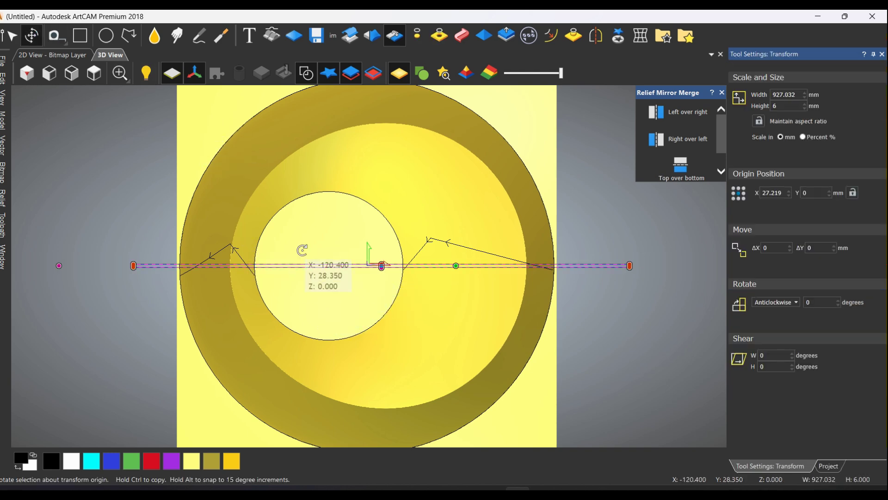
double_click(817, 303)
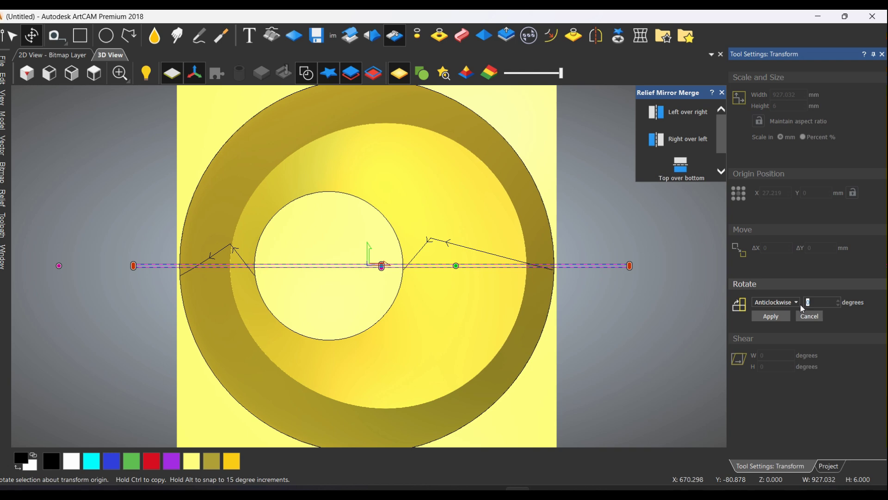
text(6)
click(771, 316)
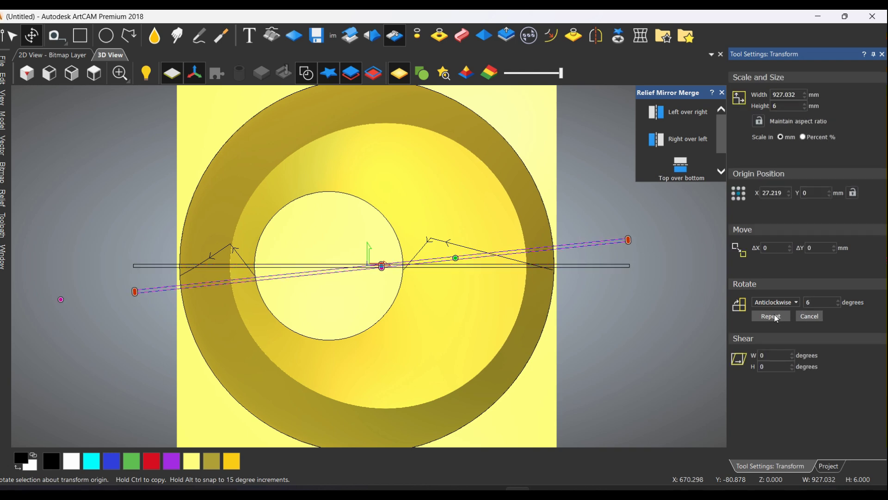
scroll(370, 274, up, 2)
scroll(367, 269, up, 2)
scroll(420, 273, up, 1)
scroll(420, 272, down, 1)
scroll(313, 292, down, 2)
scroll(341, 291, up, 1)
scroll(484, 254, up, 1)
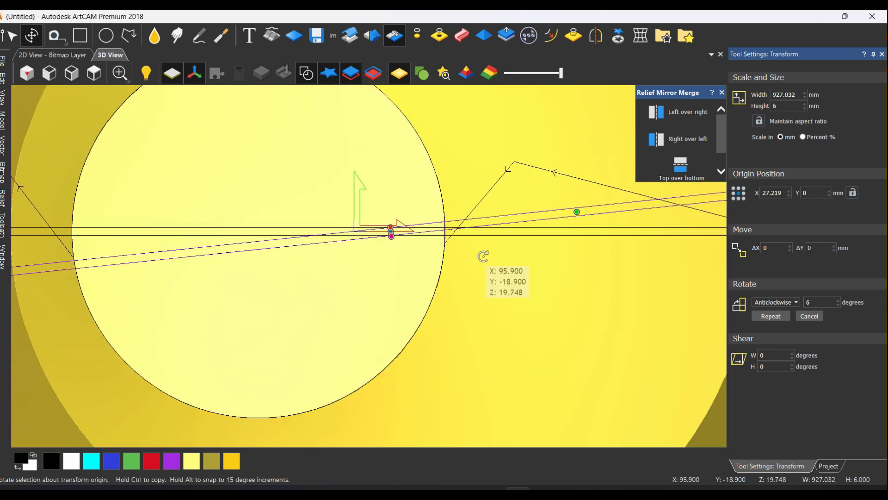
scroll(483, 229, up, 1)
scroll(483, 225, up, 1)
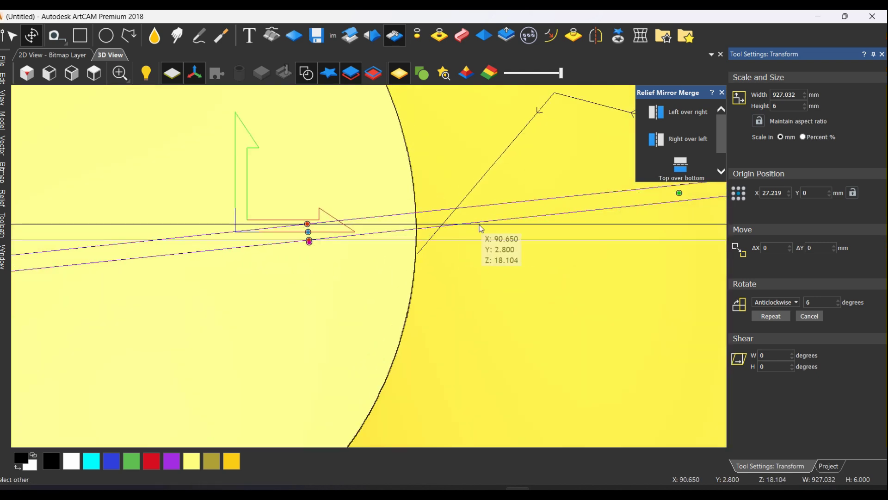
scroll(476, 229, up, 1)
scroll(459, 226, up, 1)
scroll(459, 226, down, 1)
key(Escape)
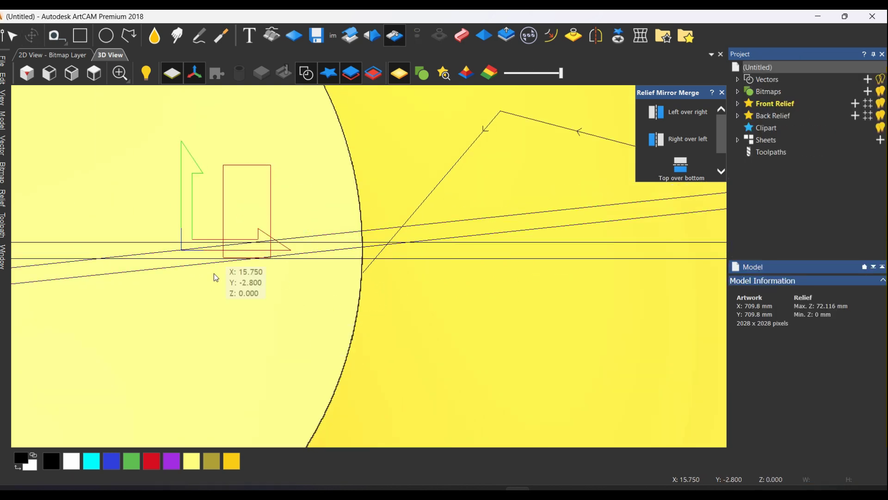
scroll(368, 267, down, 1)
scroll(367, 267, down, 1)
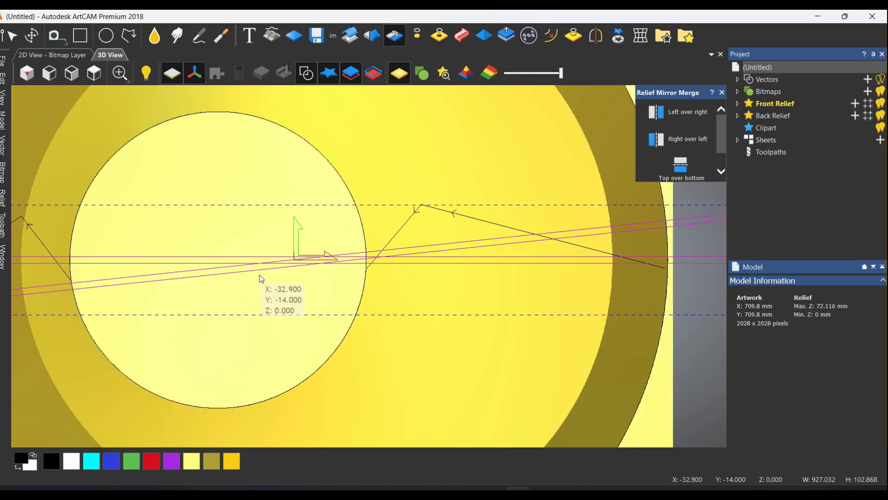
scroll(328, 282, down, 1)
scroll(312, 278, down, 2)
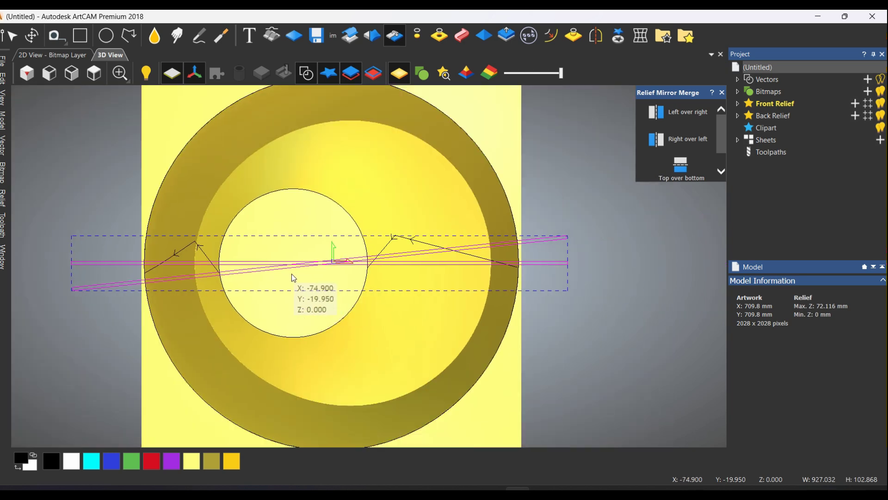
scroll(291, 273, up, 1)
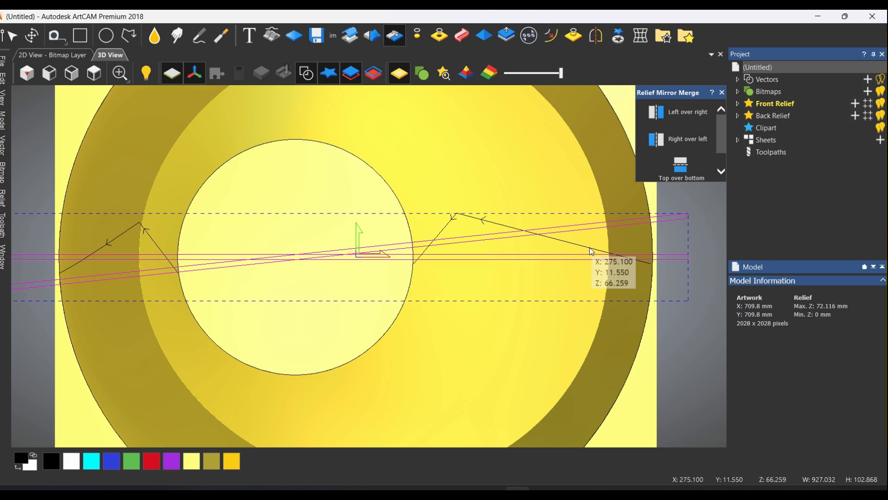
scroll(428, 253, up, 1)
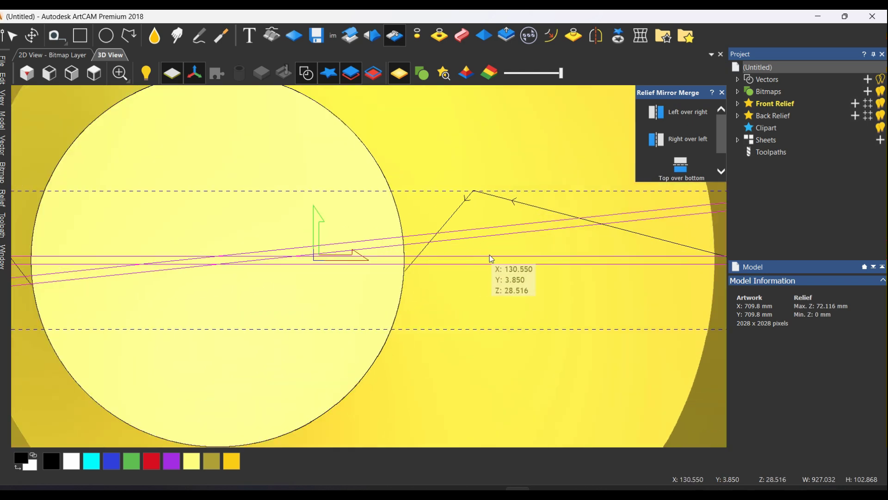
scroll(467, 263, down, 1)
scroll(427, 252, up, 1)
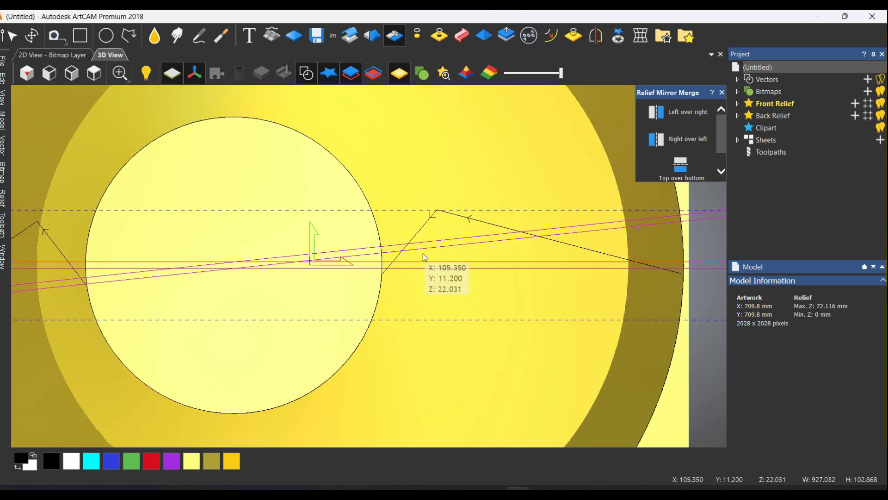
scroll(388, 259, up, 1)
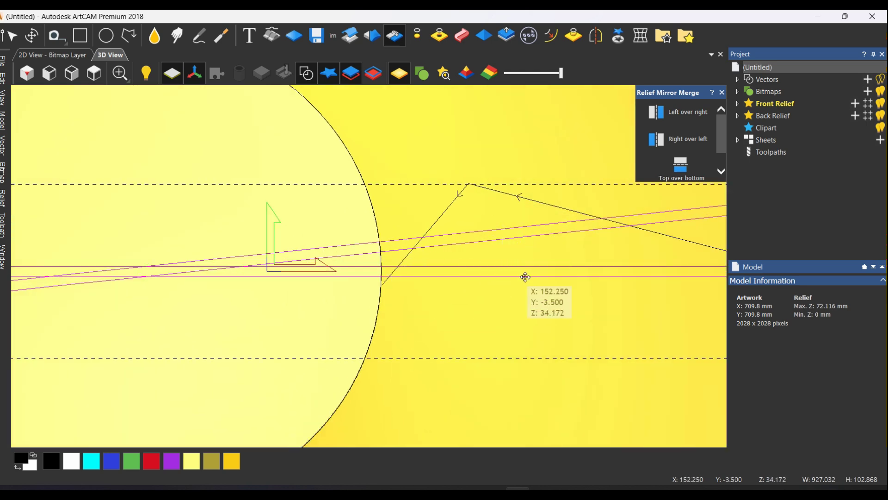
scroll(535, 295, down, 2)
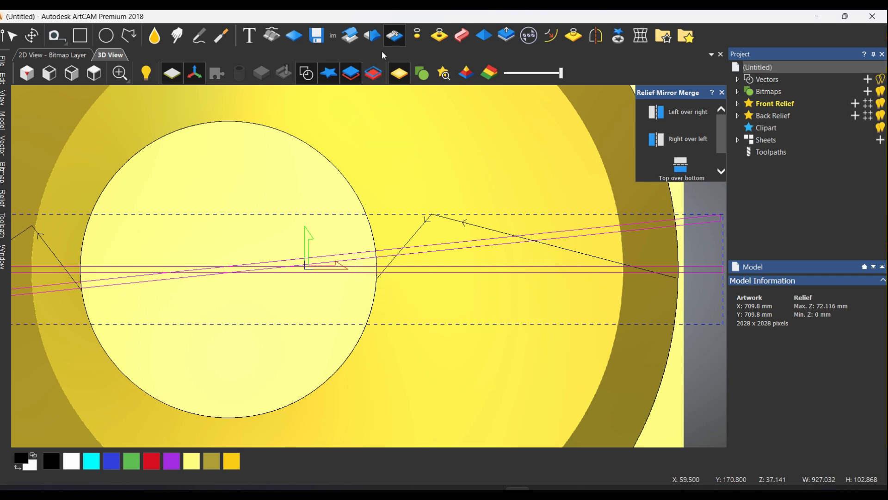
Step: Delete the stray slanted bar and select the horizontal bar
key(Escape)
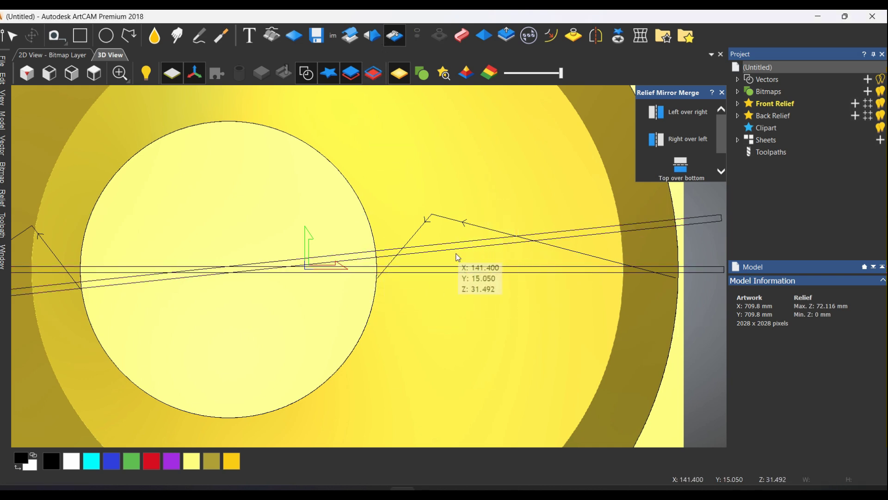
click(451, 251)
key(Delete)
click(361, 269)
Step: Repeatedly copy the bar rotated 3.6° anticlockwise until the copies fill the full circle
click(32, 35)
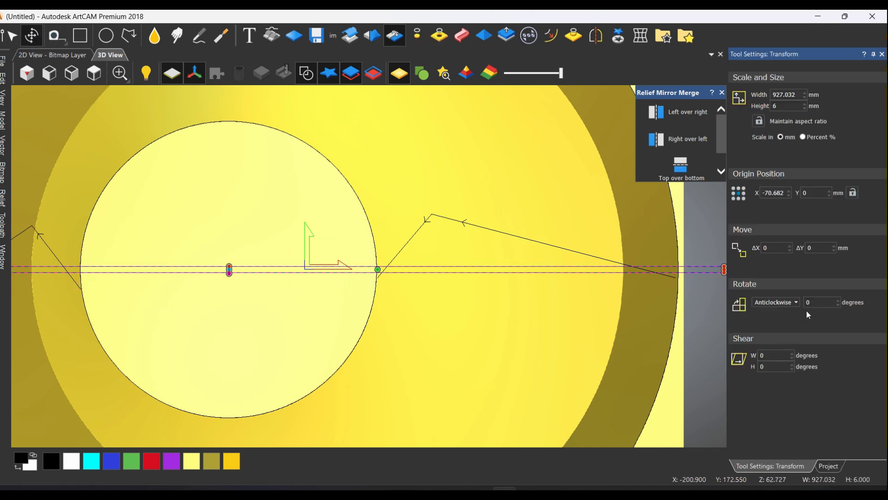
drag(818, 301, 802, 303)
text(3.6)
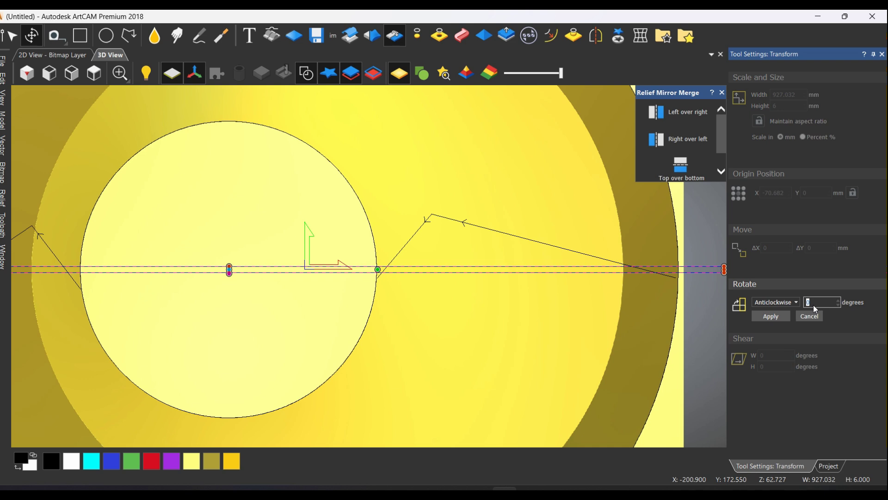
click(770, 316)
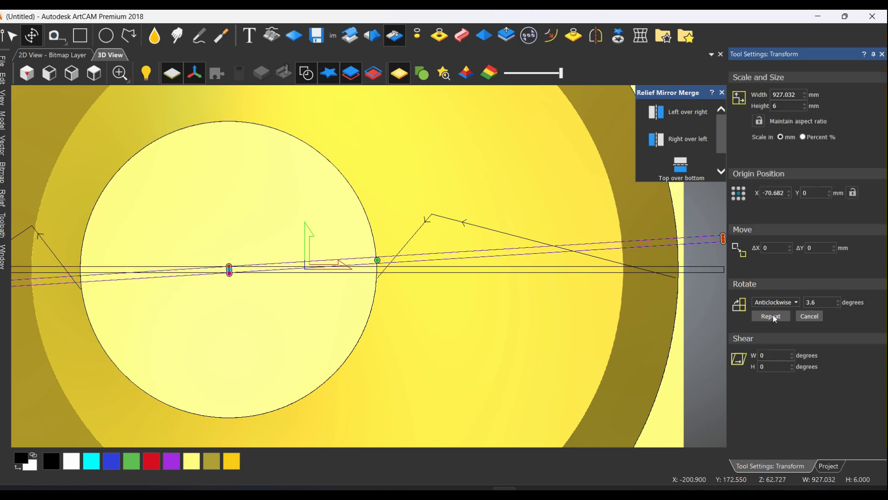
click(770, 316)
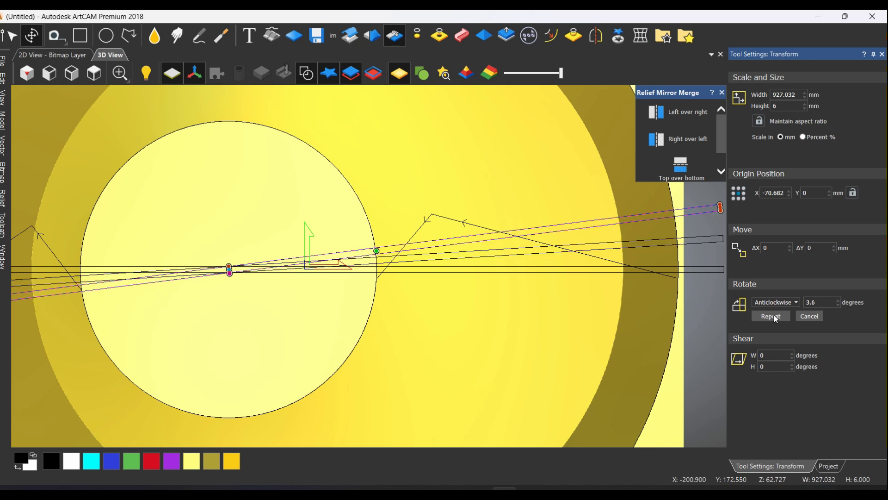
click(770, 316)
click(770, 316)
scroll(317, 208, down, 3)
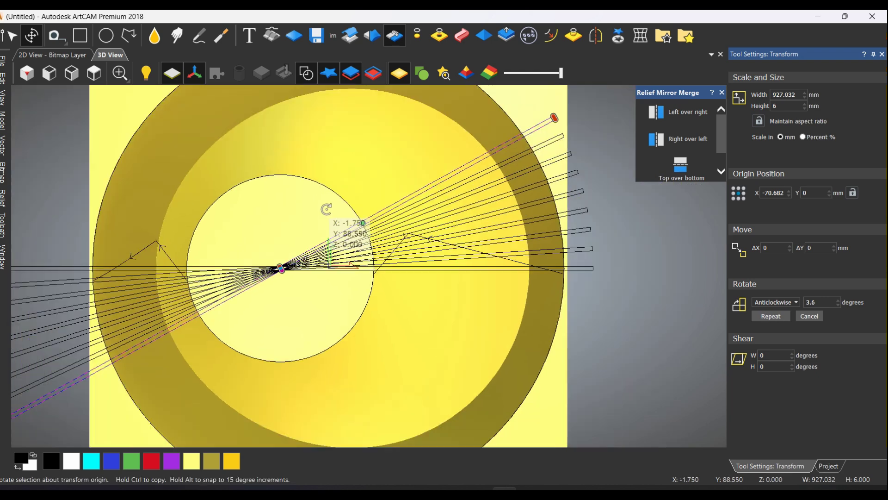
scroll(203, 228, down, 2)
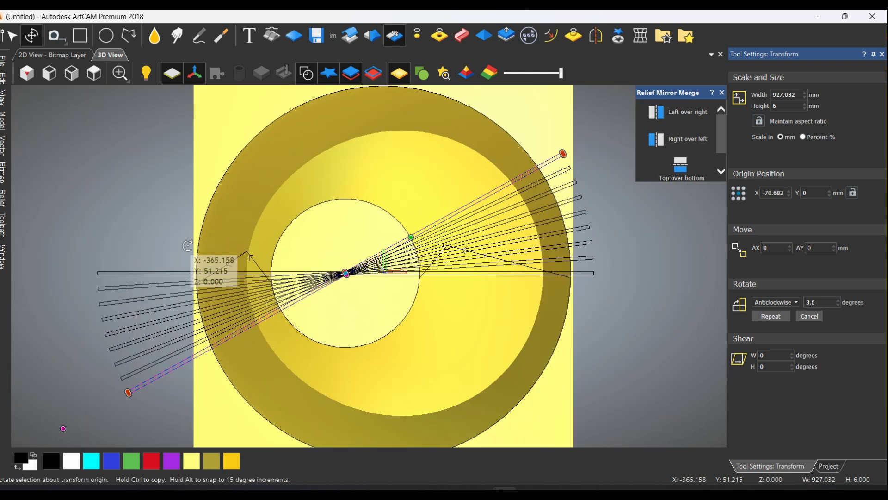
click(770, 316)
click(774, 319)
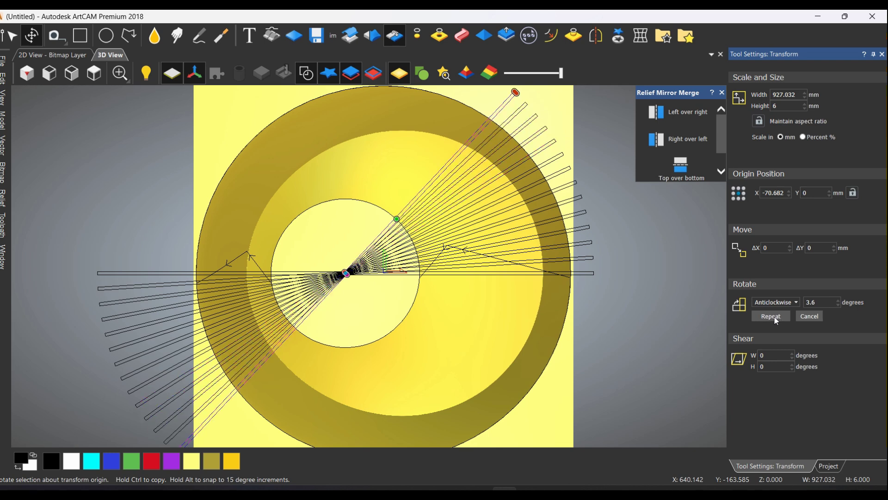
click(775, 319)
click(774, 319)
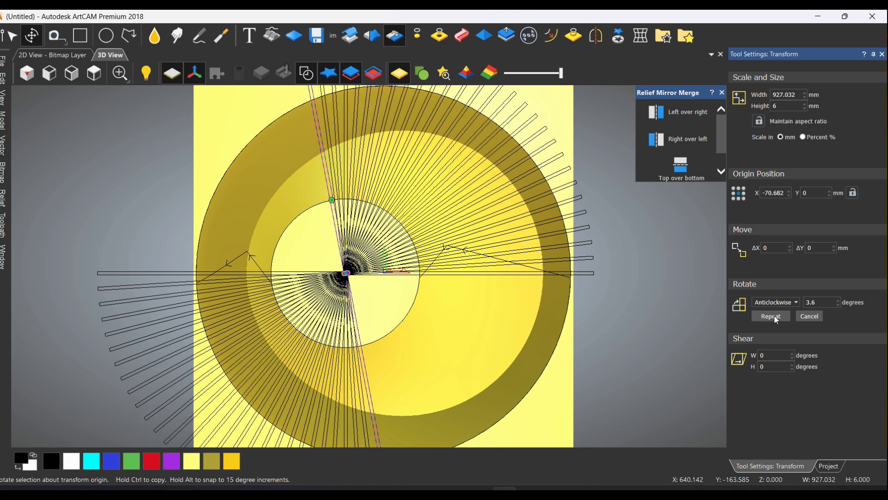
click(775, 318)
click(775, 318)
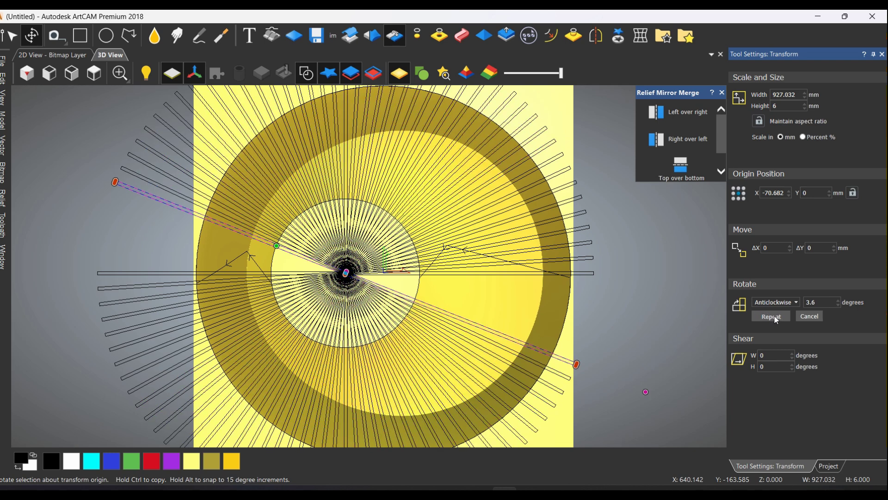
click(775, 317)
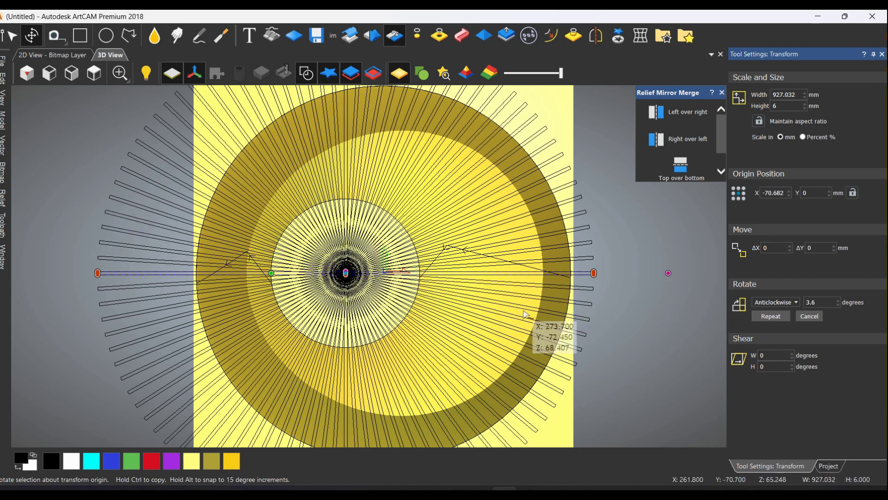
Step: Clear the selection, tilt the view slightly, and box-select all the radial bar vectors
click(630, 288)
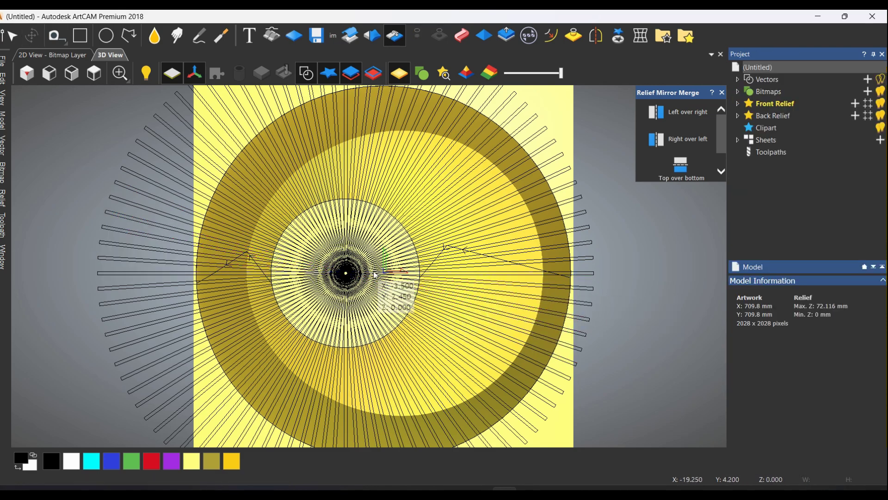
scroll(362, 271, up, 2)
scroll(365, 274, up, 2)
scroll(361, 285, down, 3)
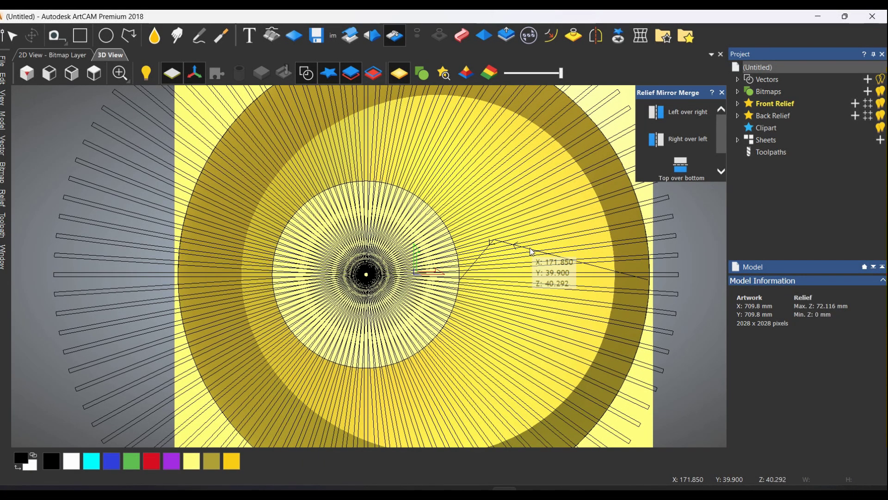
scroll(442, 285, down, 3)
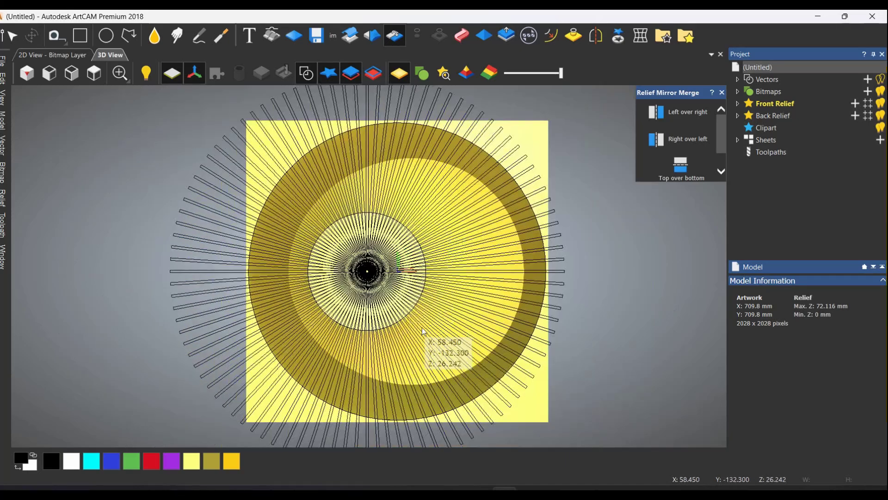
drag(405, 313, 336, 239)
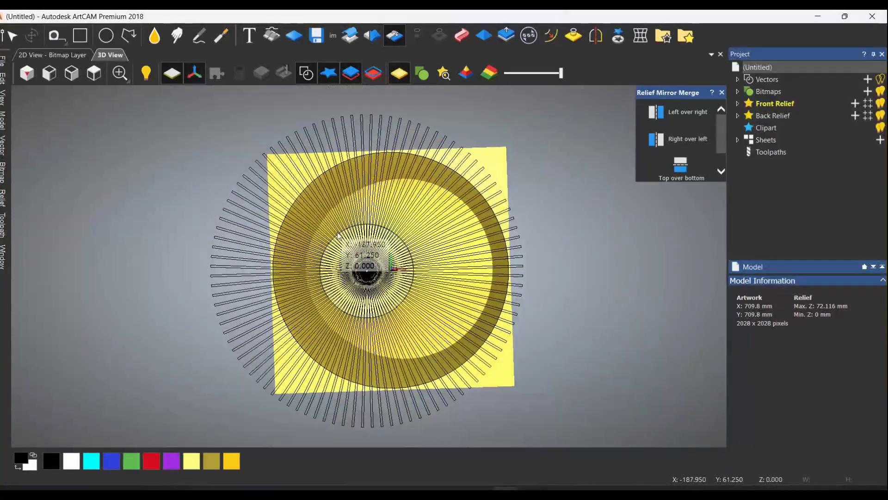
drag(555, 139, 229, 426)
scroll(422, 303, up, 1)
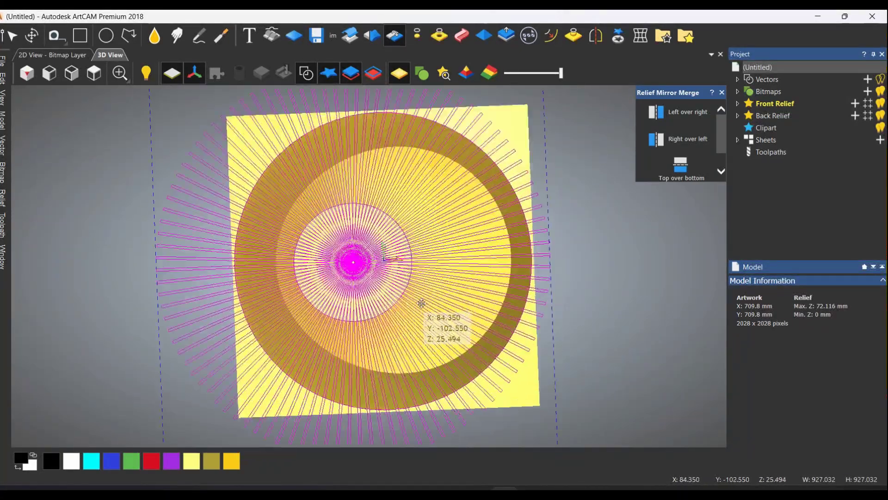
scroll(422, 304, up, 1)
scroll(412, 298, up, 2)
scroll(408, 268, up, 2)
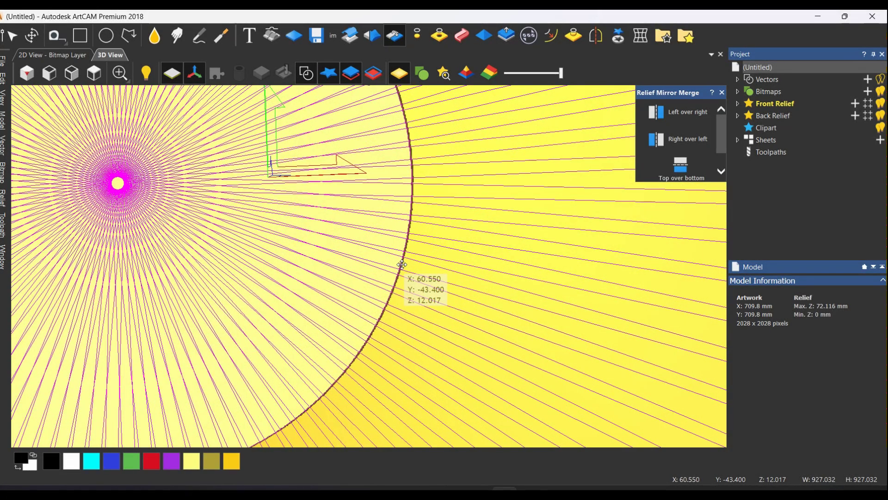
scroll(423, 271, down, 3)
scroll(527, 236, down, 2)
scroll(532, 238, up, 5)
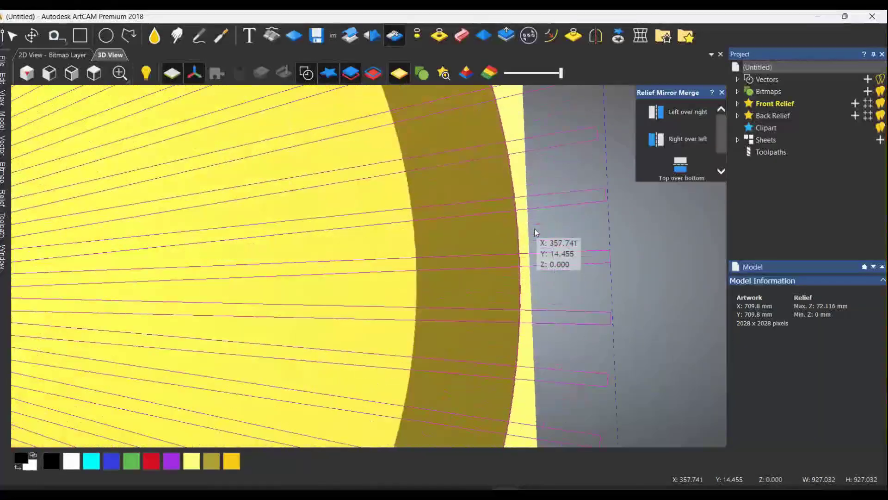
scroll(519, 257, down, 2)
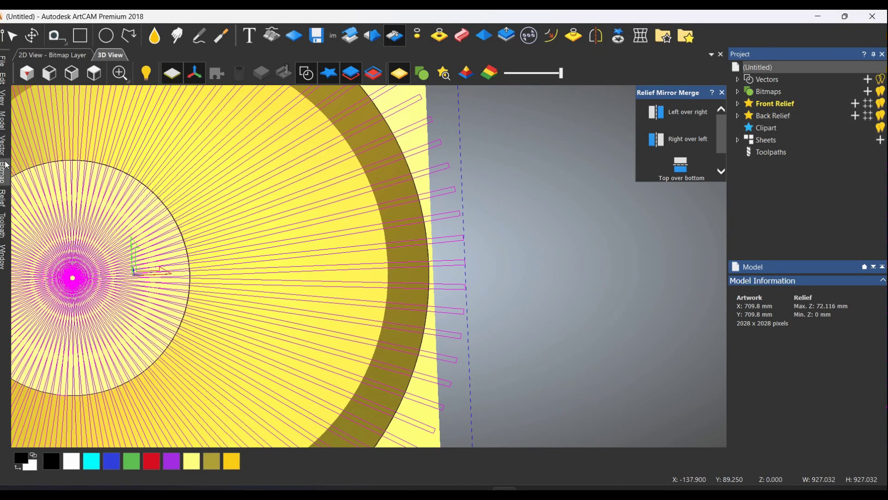
Step: Zero the relief outside the selected bar vectors and orbit to check the result
click(4, 198)
mouse_move(69, 266)
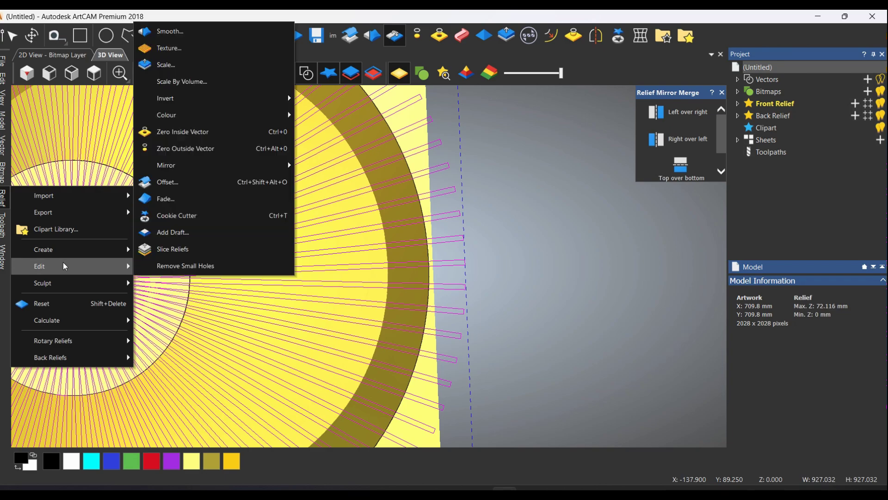
click(213, 151)
scroll(361, 245, down, 3)
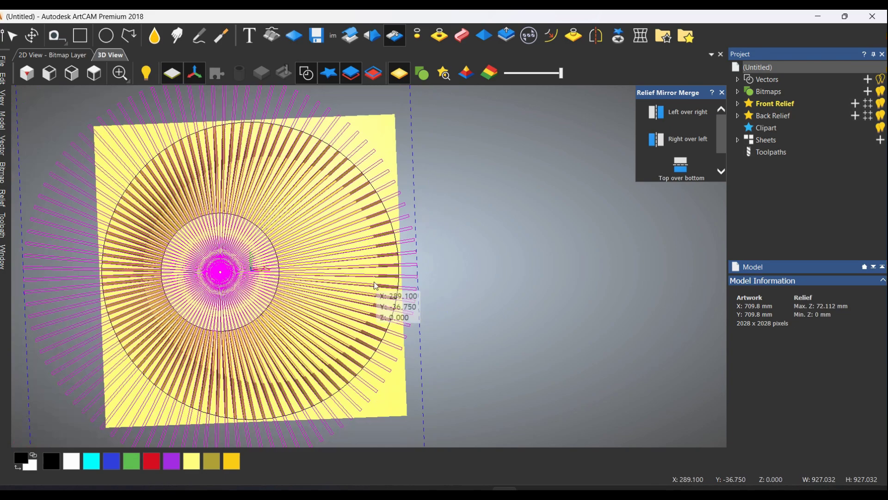
scroll(362, 245, up, 5)
drag(340, 333, 439, 208)
scroll(440, 208, down, 3)
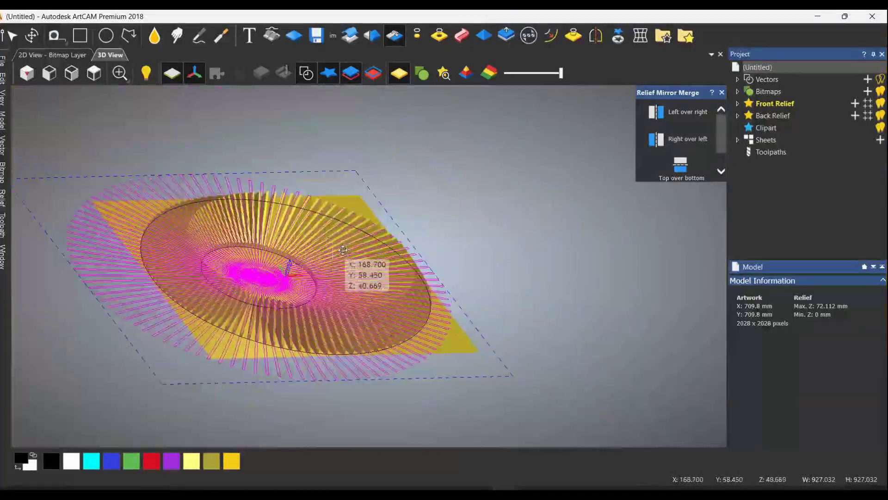
mouse_move(368, 278)
mouse_down()
mouse_move(337, 348)
mouse_move(178, 407)
mouse_move(201, 243)
mouse_move(287, 258)
mouse_up()
scroll(287, 257, up, 2)
scroll(291, 291, down, 3)
drag(278, 288, 211, 260)
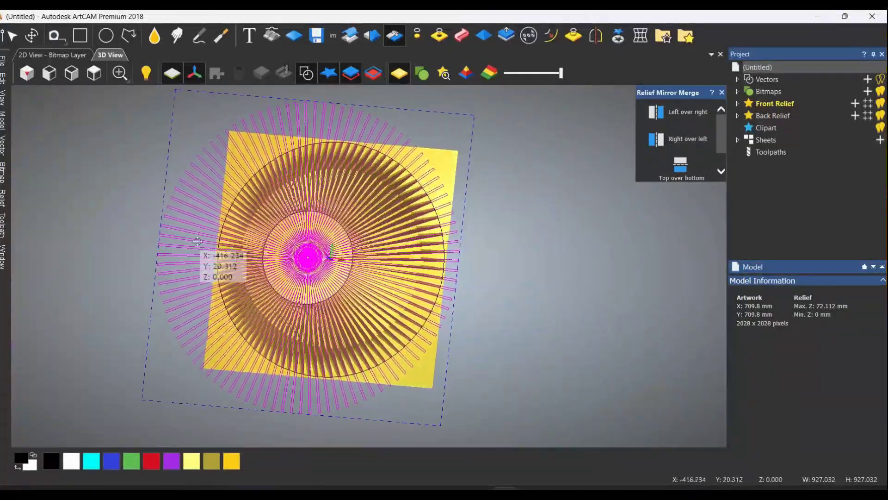
Step: Hide the 3D vectors and orbit repeatedly to inspect the raised radial bars
click(328, 72)
scroll(311, 273, up, 3)
mouse_move(310, 273)
mouse_down()
mouse_move(410, 187)
mouse_move(425, 305)
mouse_move(357, 254)
mouse_move(406, 219)
mouse_move(440, 301)
mouse_up()
scroll(402, 209, down, 3)
scroll(357, 255, up, 2)
scroll(318, 247, up, 1)
scroll(326, 238, down, 1)
scroll(356, 316, down, 1)
scroll(356, 317, down, 1)
drag(356, 317, 353, 251)
scroll(446, 237, up, 1)
scroll(355, 284, down, 1)
mouse_move(477, 248)
mouse_down()
mouse_move(354, 284)
mouse_move(443, 203)
mouse_up()
scroll(443, 202, up, 2)
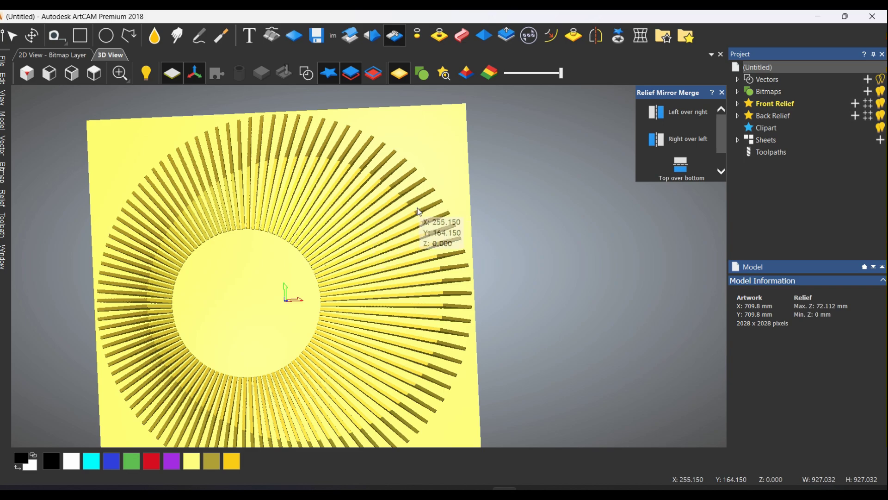
scroll(428, 205, up, 1)
mouse_move(368, 315)
mouse_down()
mouse_move(319, 201)
mouse_move(320, 340)
mouse_up()
scroll(333, 251, down, 1)
drag(334, 251, 169, 276)
scroll(292, 270, up, 1)
drag(316, 291, 371, 203)
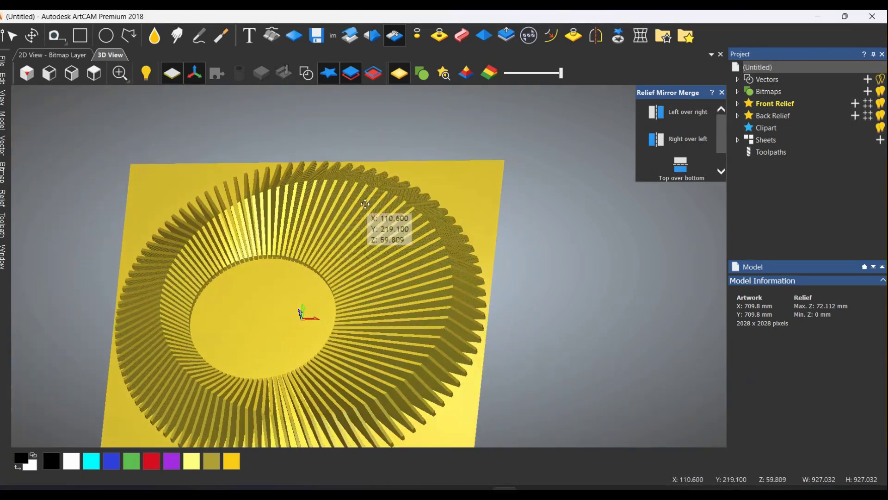
scroll(367, 224, down, 1)
mouse_move(327, 238)
mouse_down()
mouse_move(348, 272)
mouse_move(391, 218)
mouse_move(195, 165)
mouse_up()
scroll(320, 202, up, 1)
scroll(223, 338, down, 1)
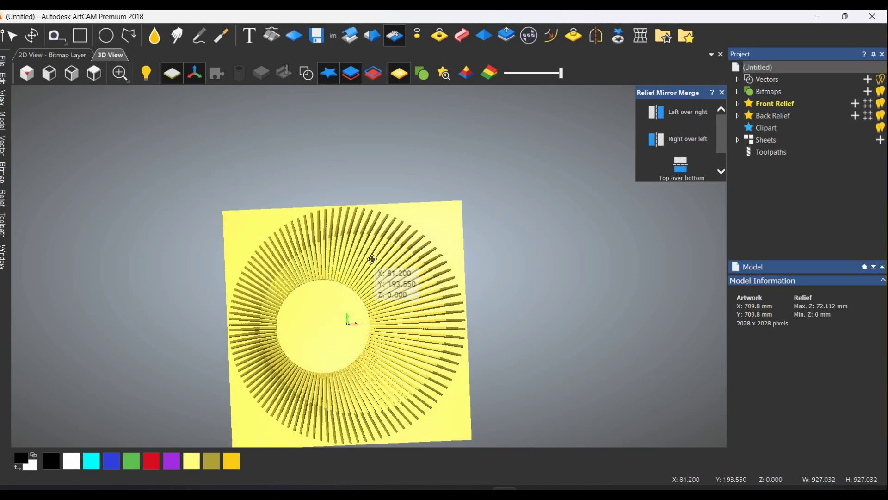
drag(347, 278, 361, 312)
Step: Show the vectors again and offset the circle vector 10 mm outwards
click(307, 73)
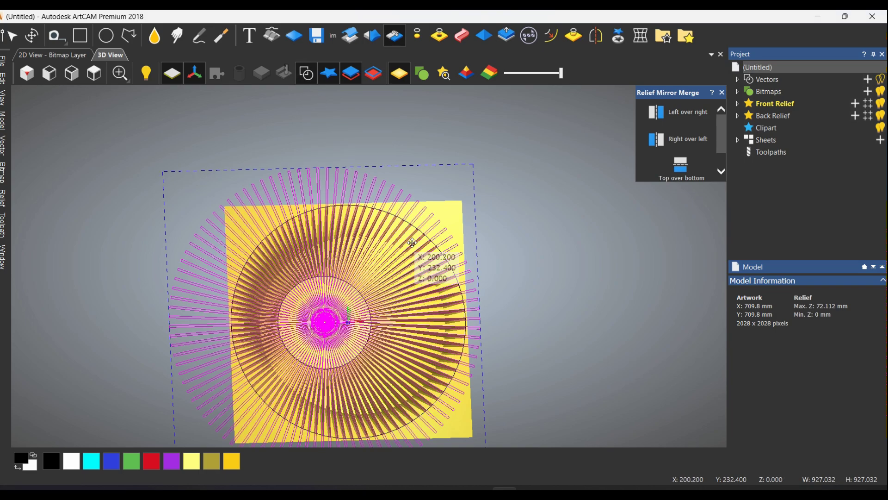
scroll(520, 252, up, 2)
scroll(485, 251, up, 2)
scroll(453, 247, up, 1)
click(454, 248)
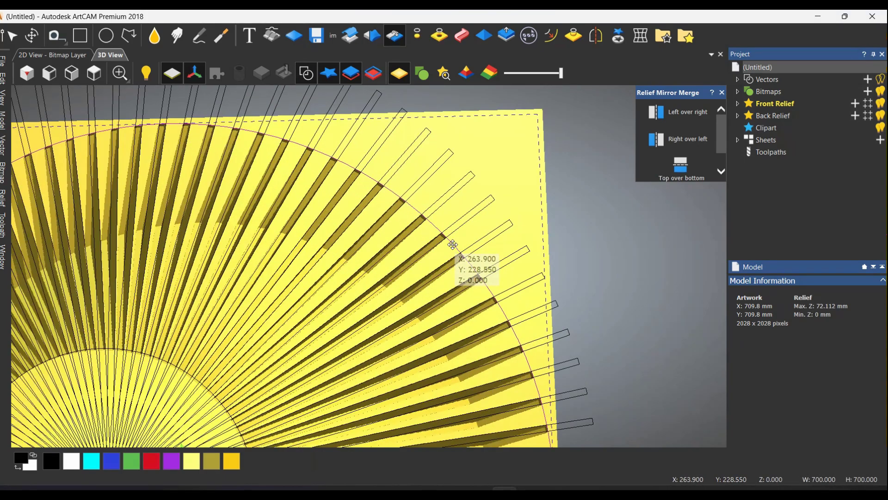
click(550, 35)
scroll(448, 299, down, 3)
scroll(448, 299, up, 3)
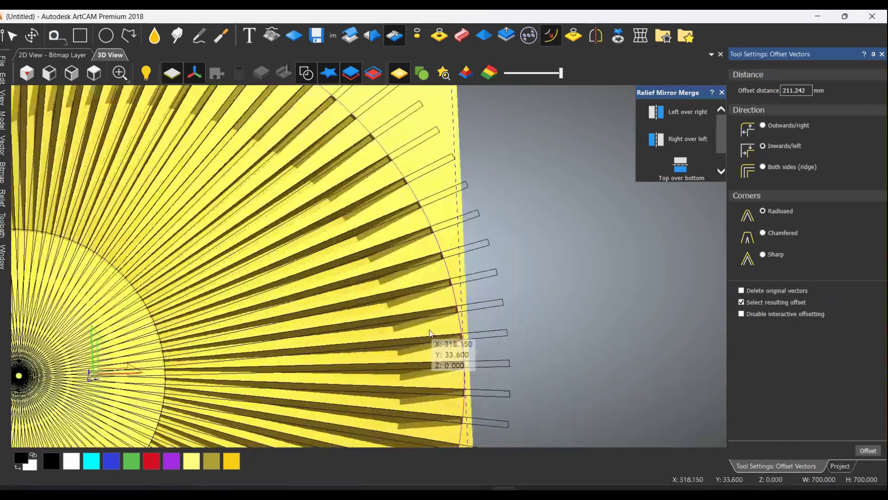
scroll(452, 247, up, 2)
scroll(434, 258, down, 1)
scroll(417, 264, down, 2)
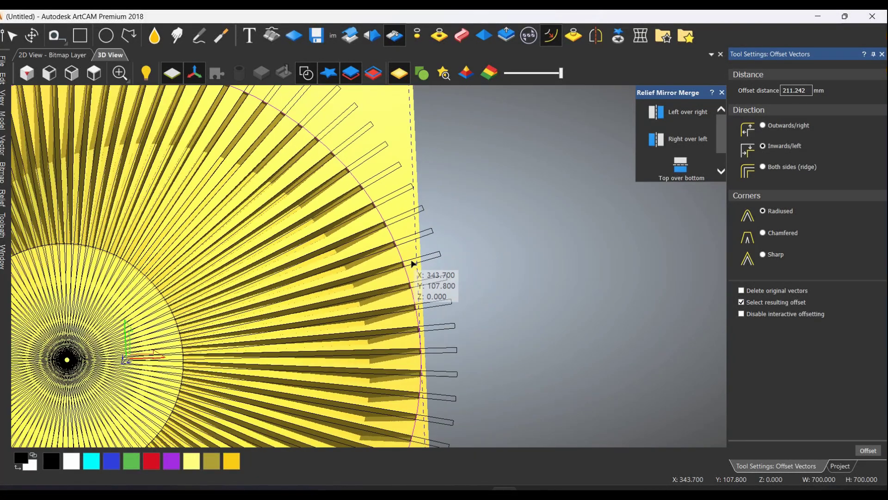
scroll(389, 272, up, 2)
scroll(391, 256, up, 1)
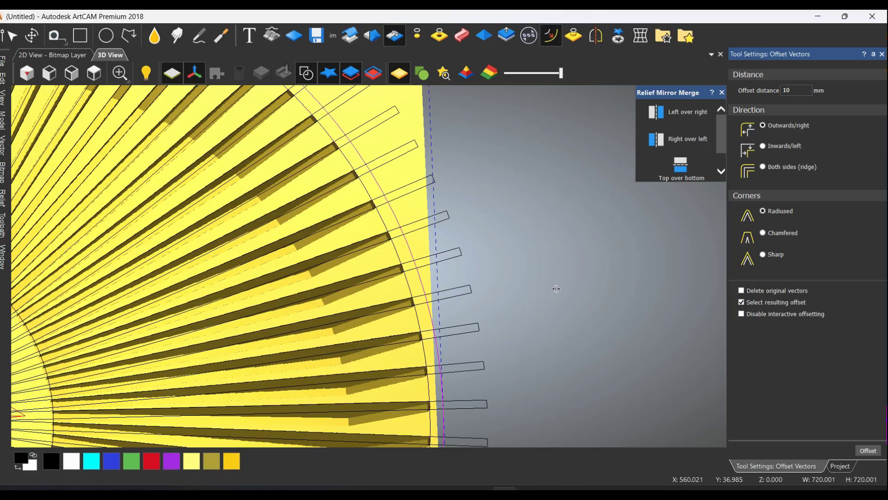
scroll(377, 248, down, 3)
scroll(417, 254, up, 3)
scroll(476, 293, down, 1)
scroll(476, 293, down, 2)
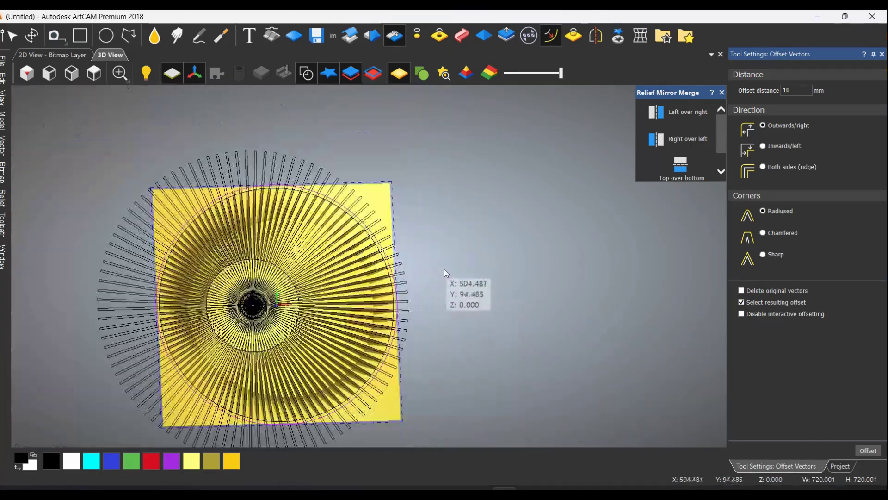
Step: Orbit to look squarely down on the relief, then switch to the 2D View
middle_drag(446, 277, 450, 234)
scroll(352, 273, up, 2)
mouse_move(352, 274)
middle_down()
mouse_move(272, 287)
mouse_move(297, 174)
mouse_move(288, 273)
middle_up()
scroll(288, 273, down, 3)
click(52, 54)
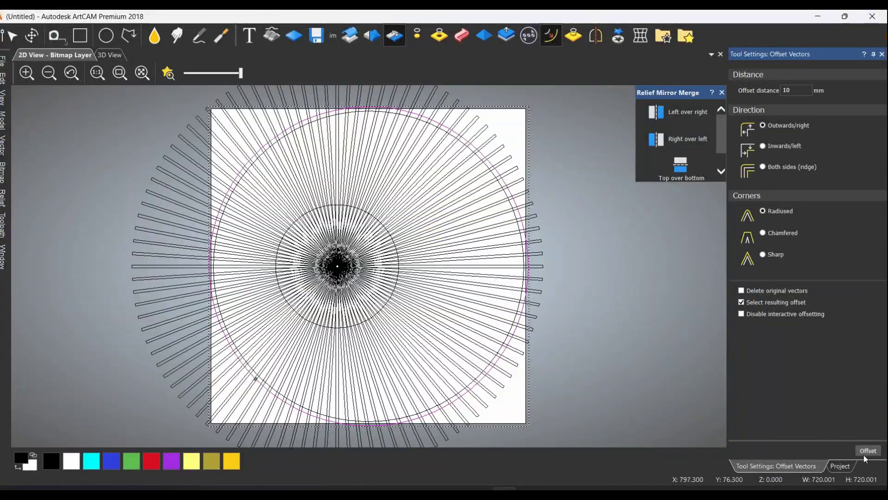
Step: Add a 10 mm symmetrical border to the model and return to the 3D View
click(6, 134)
click(59, 227)
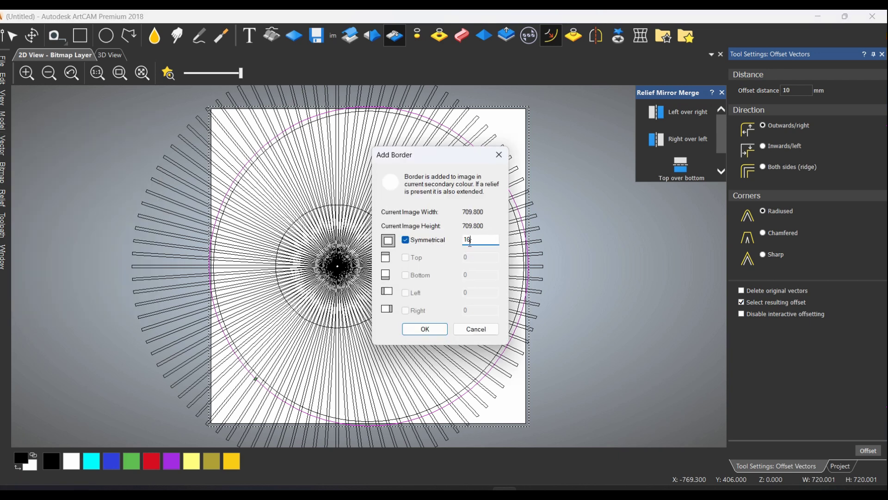
click(437, 335)
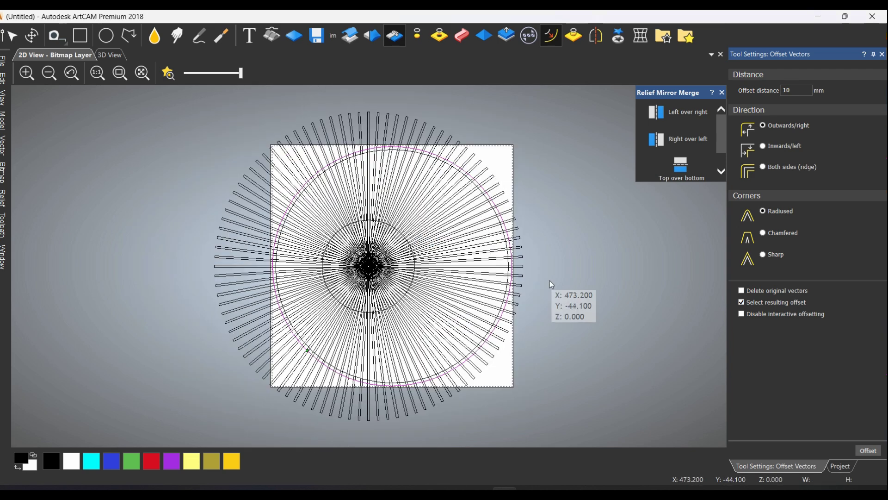
scroll(528, 271, up, 3)
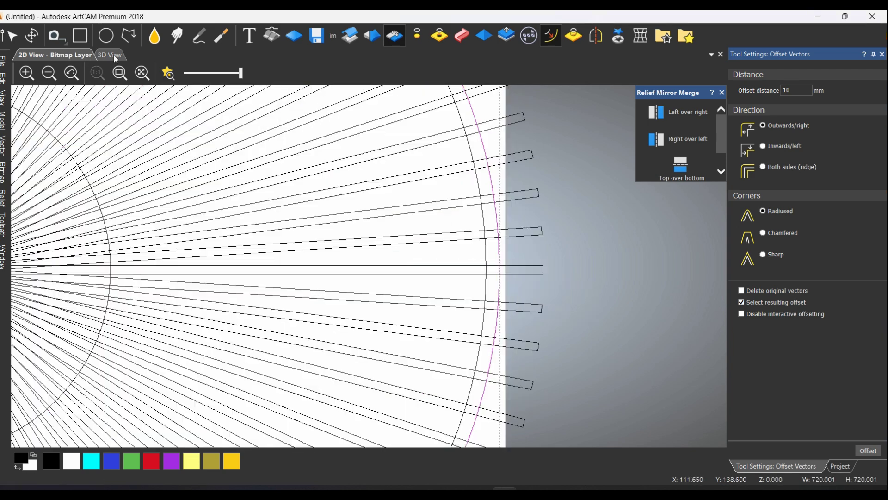
click(110, 55)
click(5, 192)
mouse_move(43, 249)
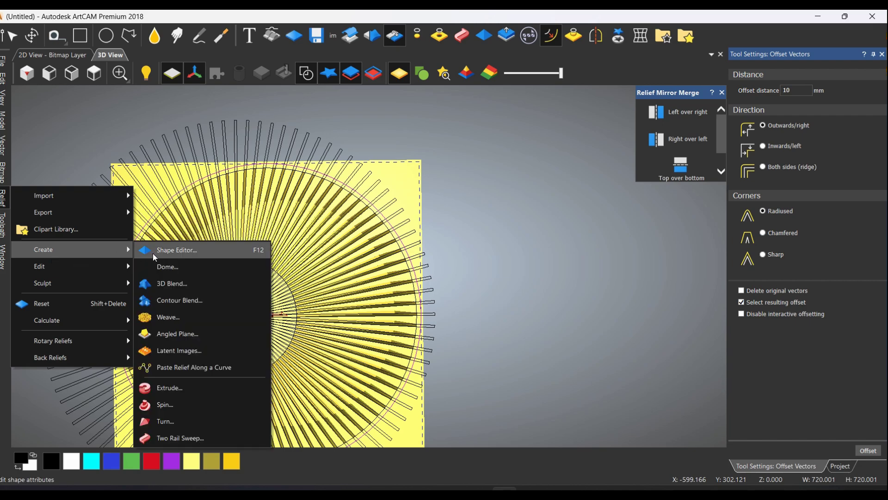
Step: Start Shape Editor with a 10 mm start height, adding a second relief layer under Front Relief
click(157, 251)
scroll(357, 387, up, 2)
drag(356, 386, 375, 273)
scroll(389, 319, up, 3)
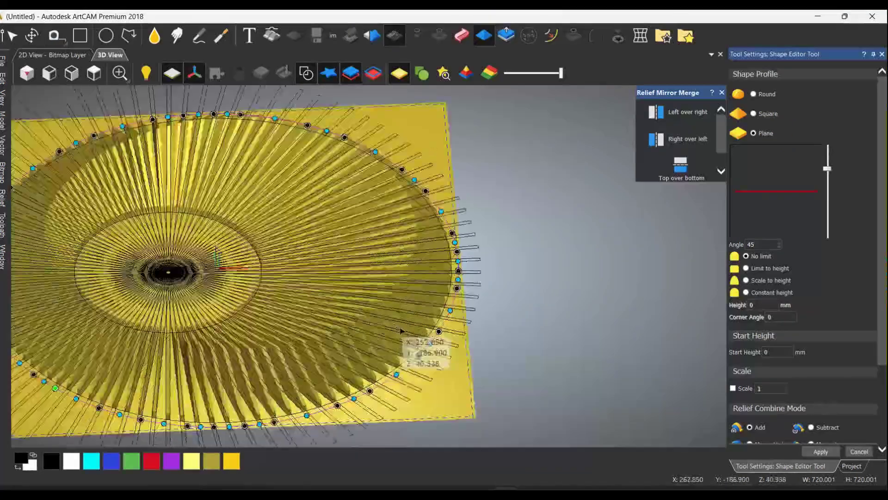
scroll(786, 438, down, 3)
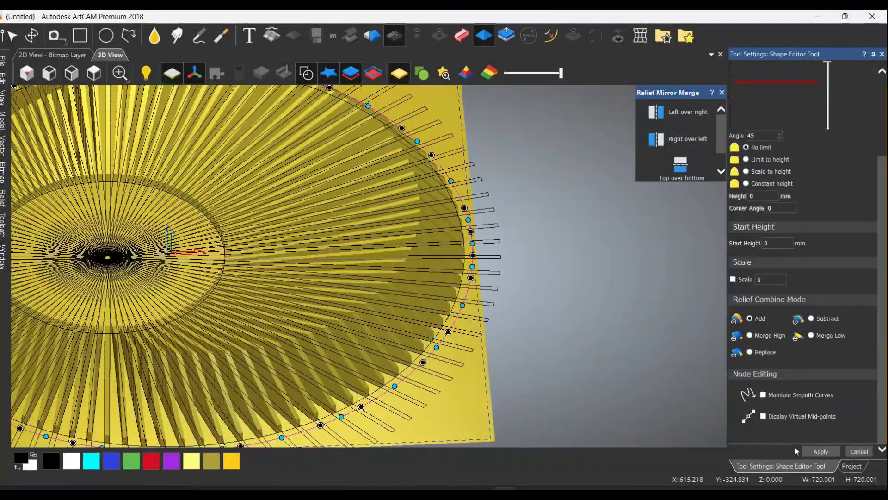
click(852, 467)
click(738, 104)
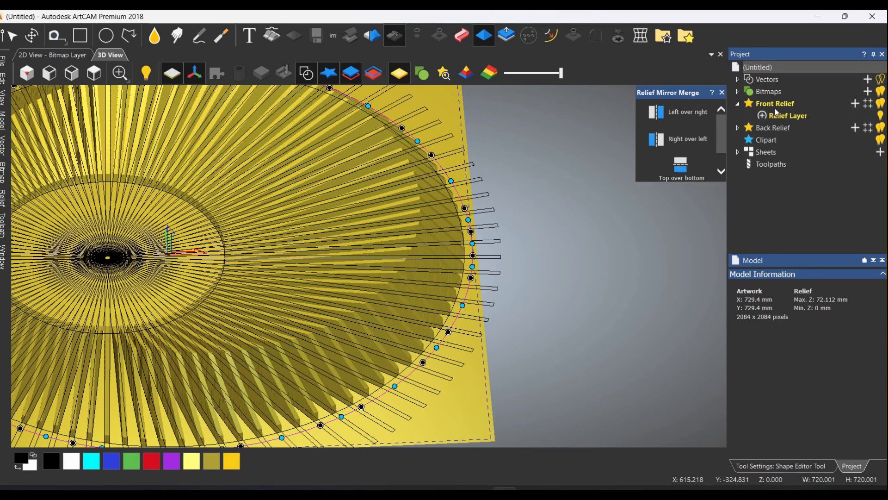
click(783, 115)
click(741, 280)
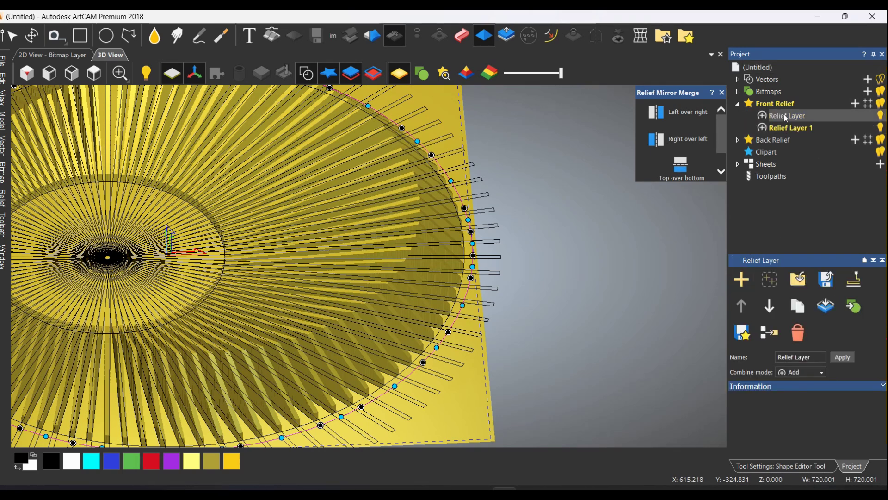
click(791, 465)
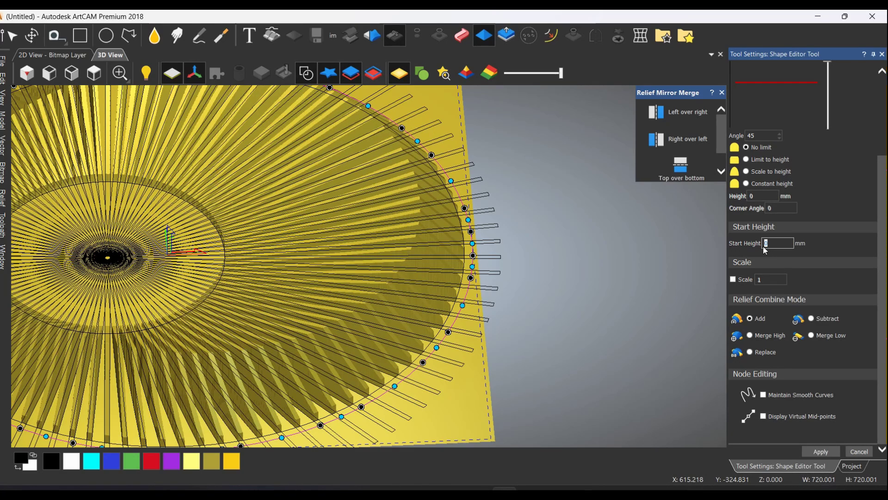
text(0)
scroll(427, 366, down, 3)
scroll(327, 327, up, 4)
scroll(450, 278, up, 3)
mouse_move(449, 278)
mouse_down()
mouse_move(445, 312)
mouse_move(369, 313)
mouse_move(496, 281)
mouse_move(442, 265)
mouse_move(472, 265)
mouse_up()
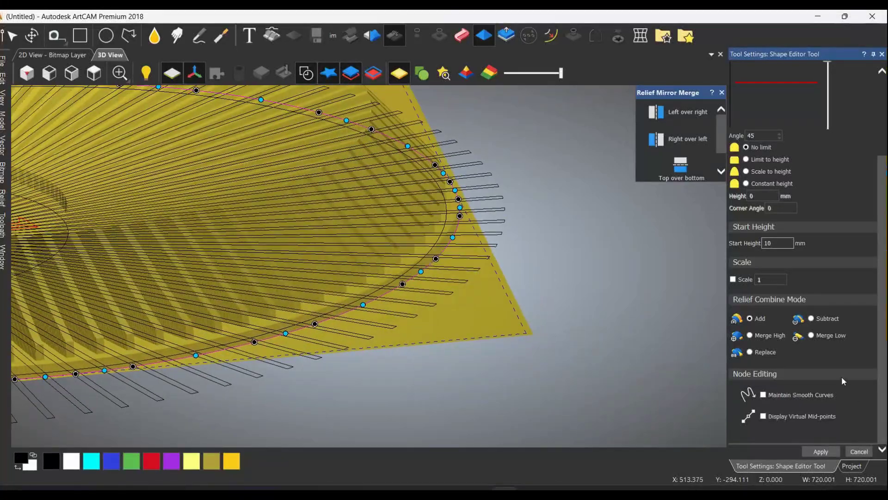
Step: Close the Shape Editor, set the relief layer to Merge High, and view from the top
click(861, 452)
click(762, 116)
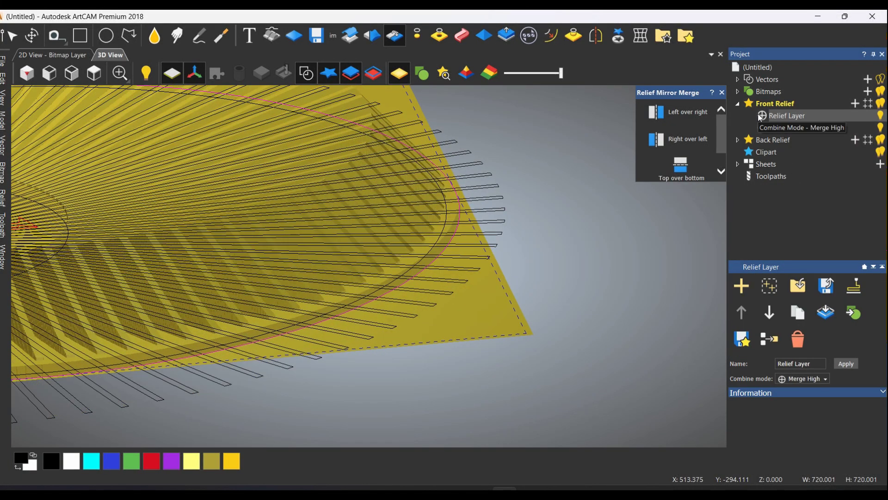
scroll(476, 299, up, 3)
scroll(397, 277, up, 3)
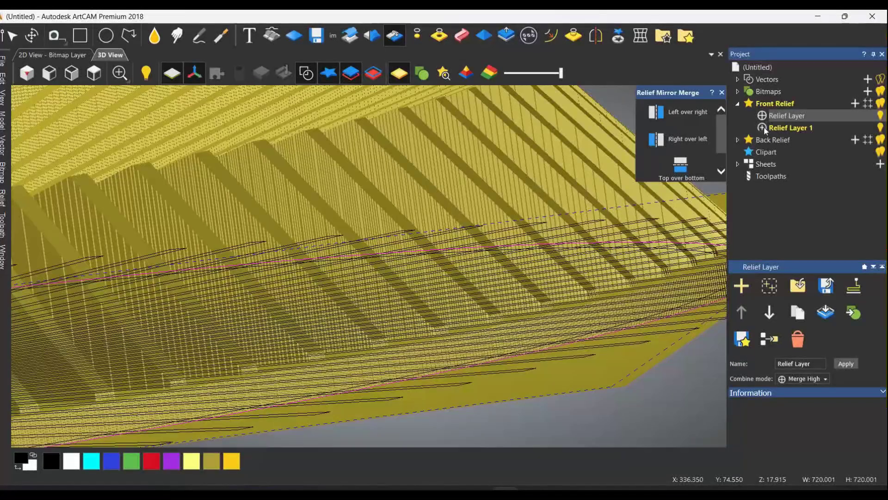
mouse_move(511, 307)
mouse_down()
mouse_move(426, 313)
mouse_move(397, 278)
mouse_move(341, 257)
mouse_move(255, 184)
mouse_up()
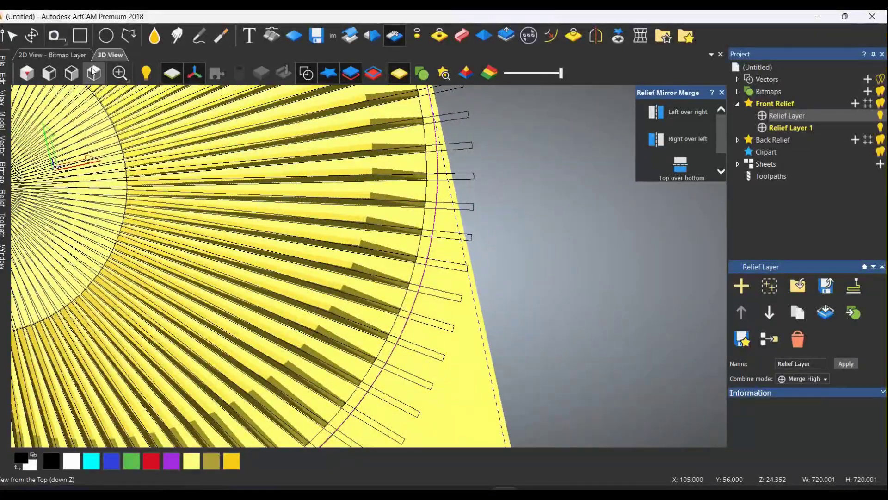
click(93, 72)
scroll(462, 268, up, 3)
scroll(498, 272, up, 2)
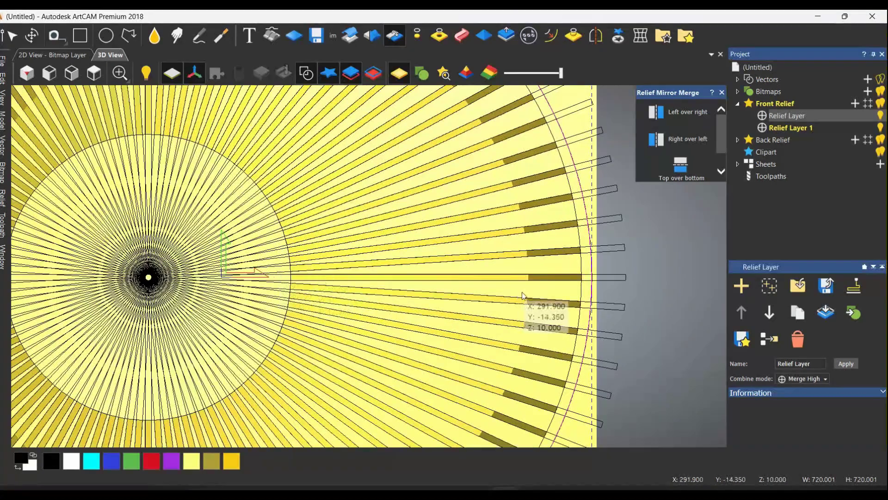
scroll(589, 290, up, 1)
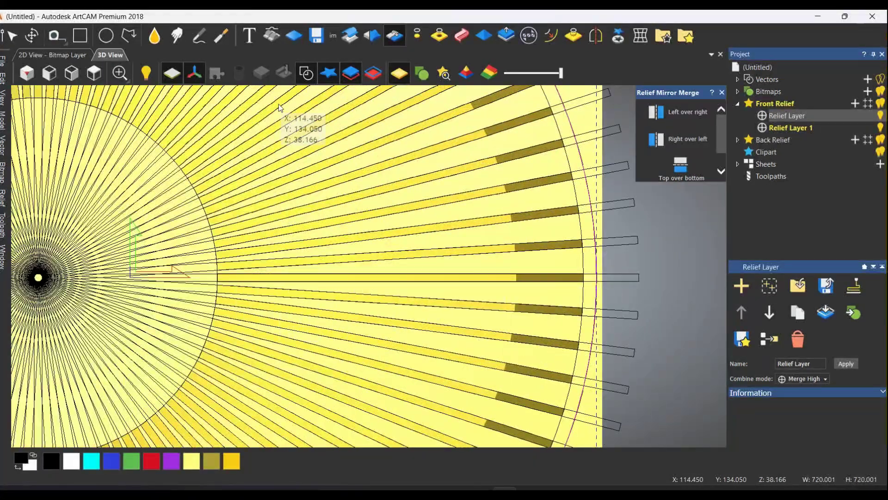
Step: Abandon a first cross section and return to the shaded 2D view with the Relief Layer selected
click(272, 35)
scroll(236, 307, up, 1)
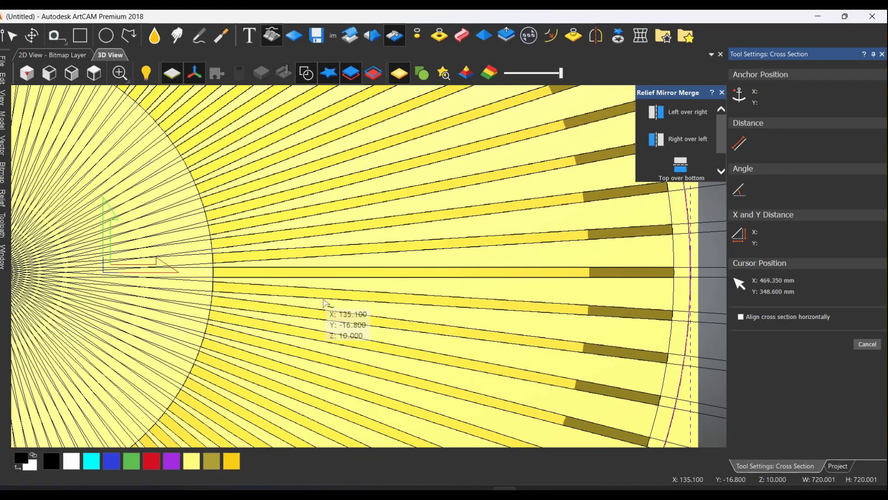
click(674, 271)
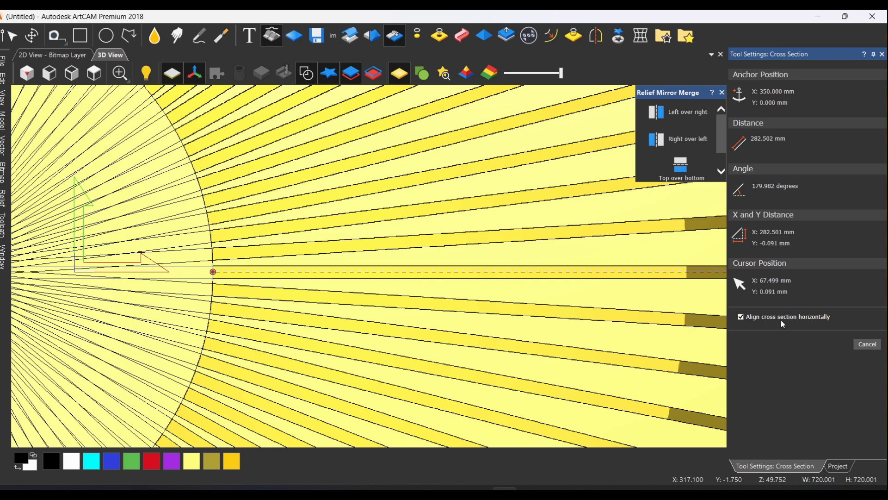
scroll(532, 312, down, 1)
scroll(548, 322, down, 1)
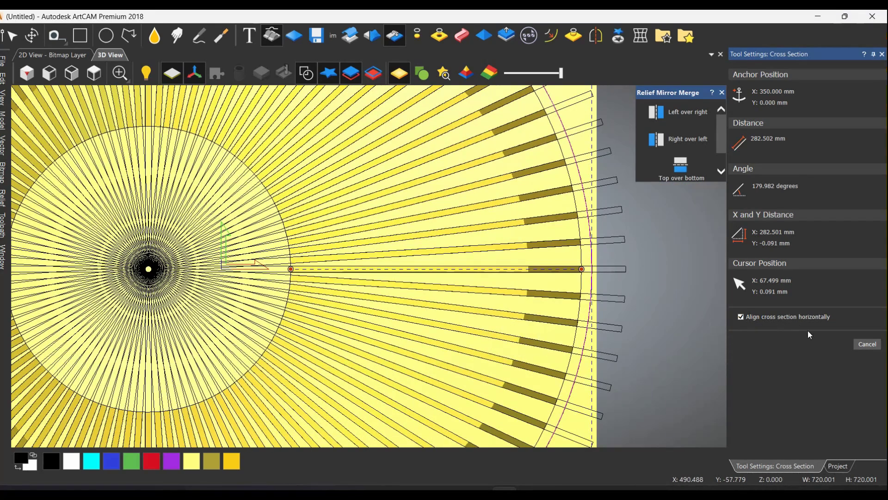
click(863, 345)
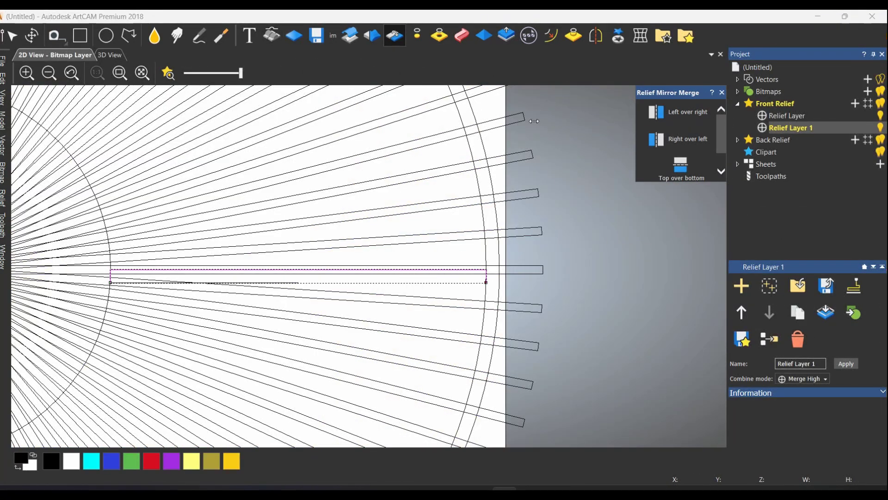
click(167, 73)
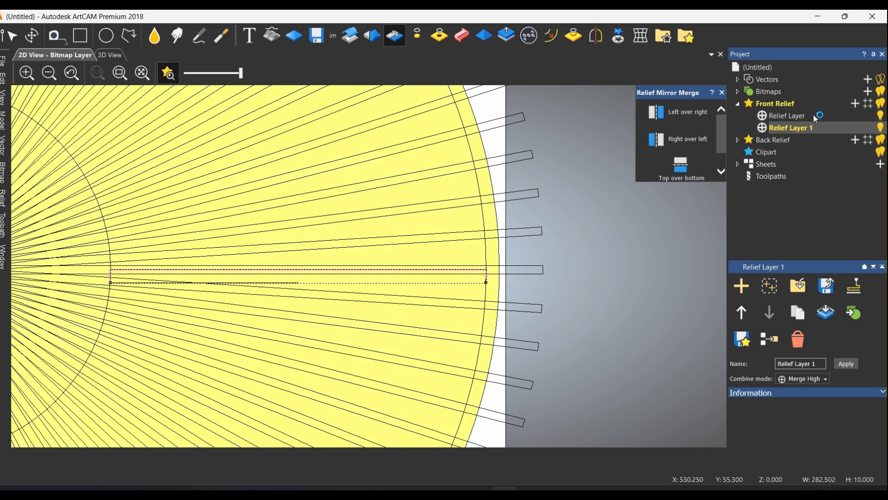
click(787, 116)
key(Escape)
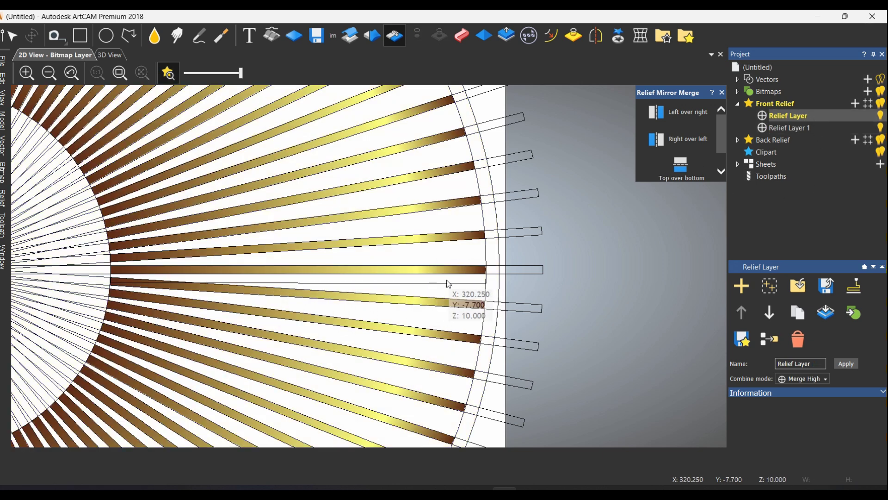
click(449, 284)
key(Escape)
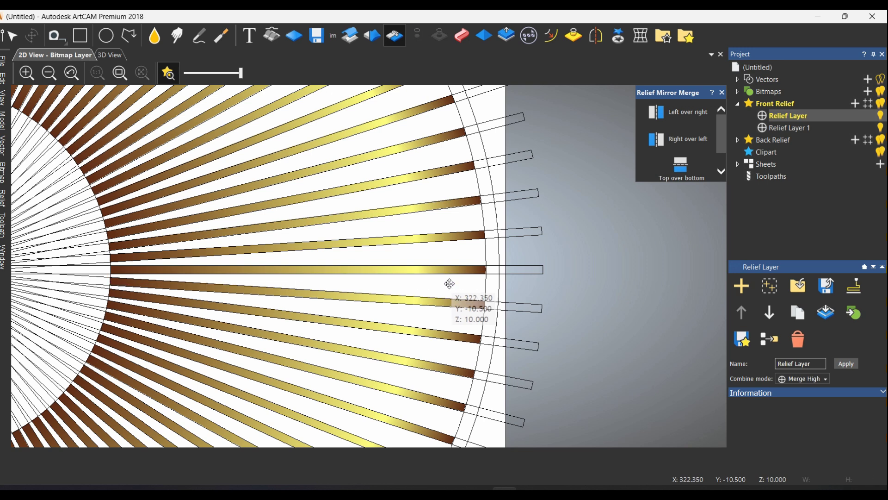
Step: Take cross-section profiles across the bars and lay the profile polylines out in rows to the right
click(276, 36)
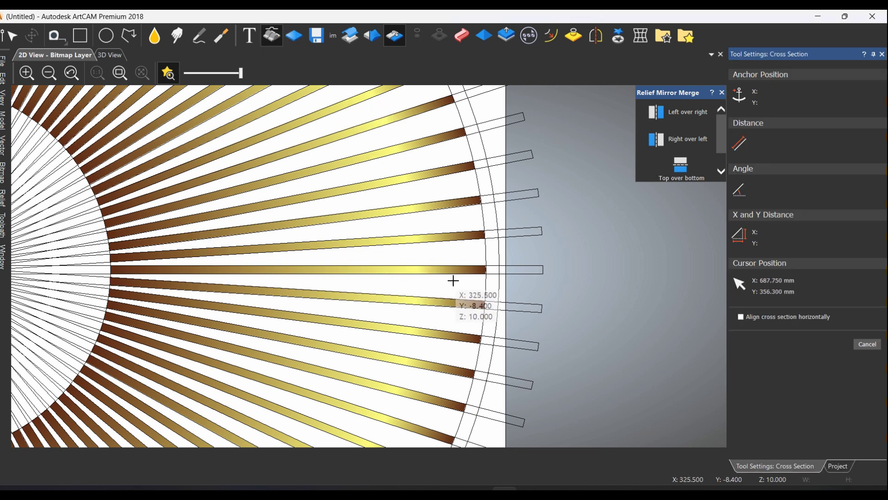
click(486, 270)
scroll(139, 271, up, 2)
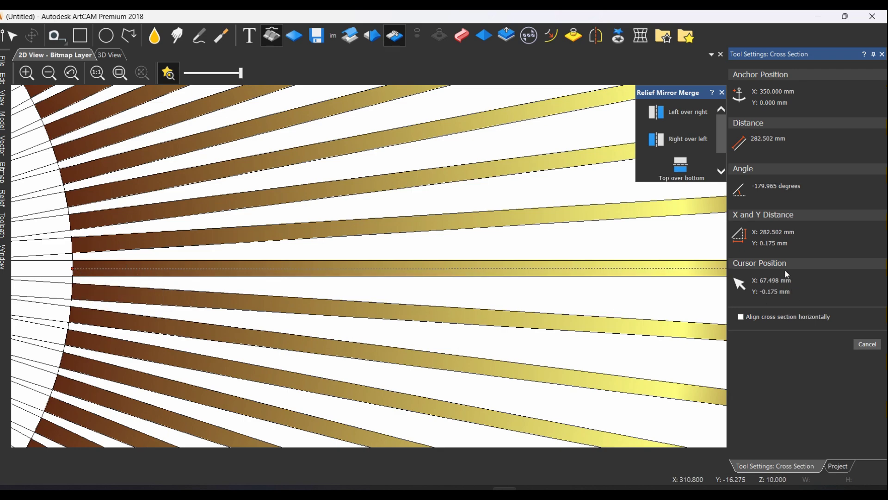
click(450, 262)
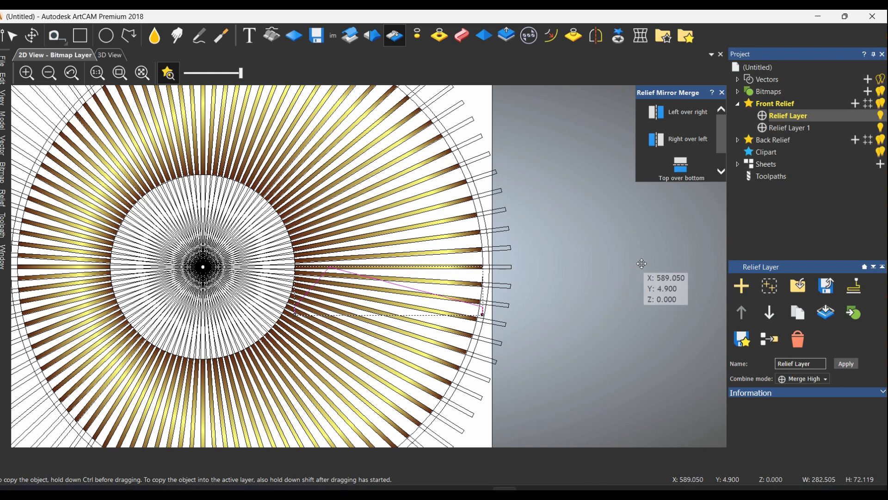
drag(592, 272, 670, 269)
scroll(430, 255, up, 2)
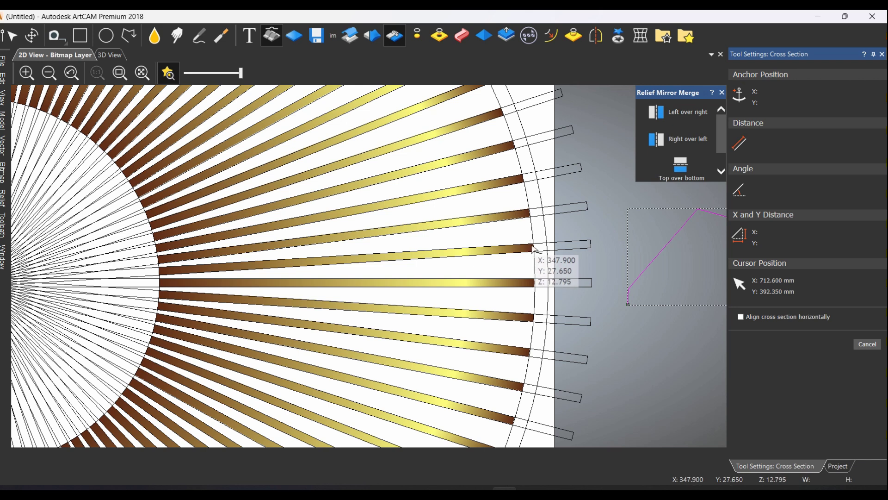
drag(533, 248, 159, 269)
key(Escape)
scroll(499, 278, down, 3)
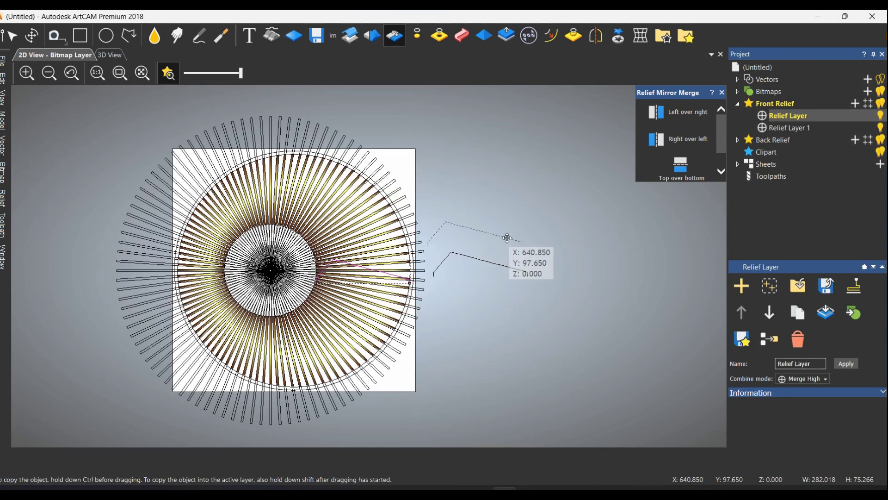
ctrl+drag(389, 272, 504, 244)
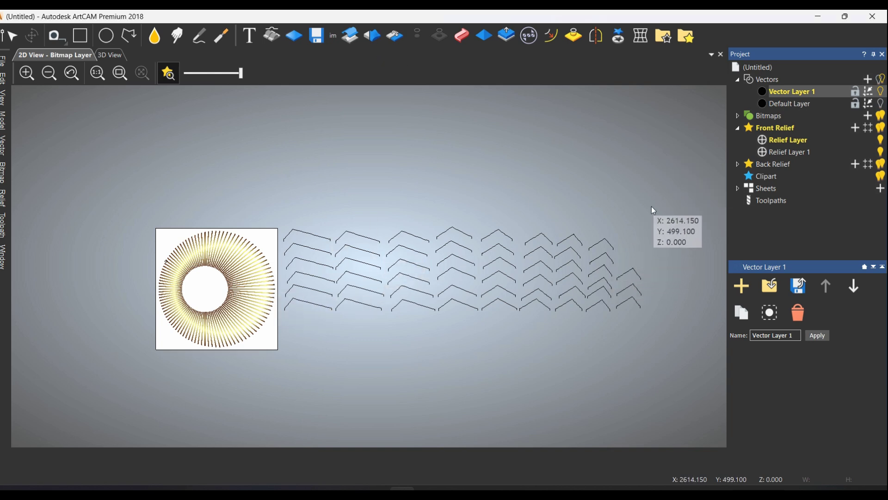
Step: Select all chevron profiles and close each one with a straight line into a triangle
mouse_move(652, 203)
mouse_down()
mouse_move(490, 297)
mouse_move(279, 350)
mouse_up()
right_click(470, 282)
mouse_move(513, 199)
click(643, 216)
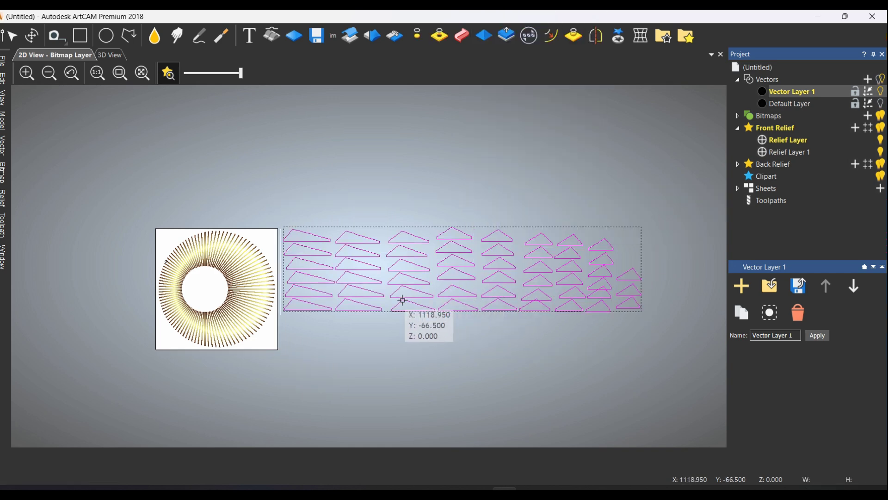
scroll(374, 318, up, 2)
scroll(404, 340, down, 2)
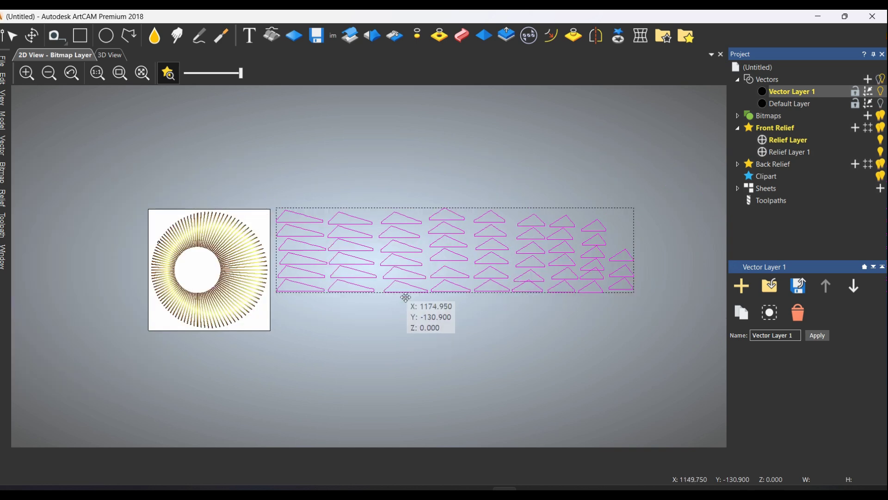
click(338, 357)
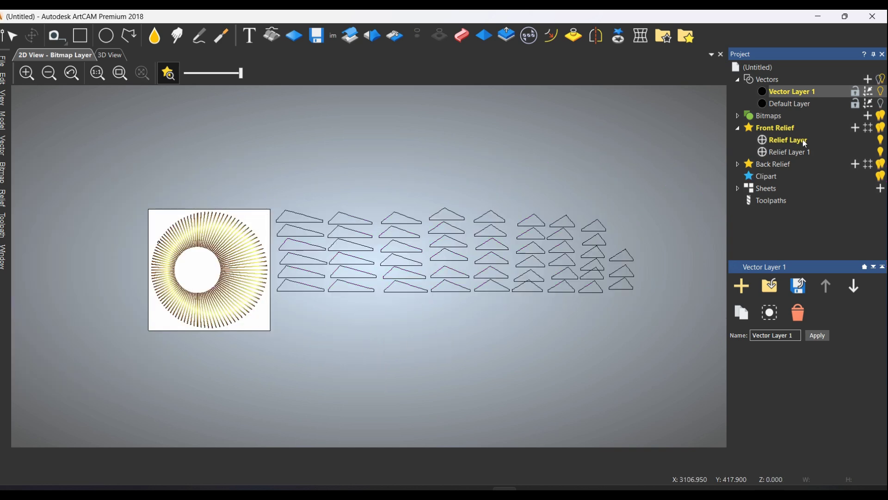
scroll(188, 264, up, 2)
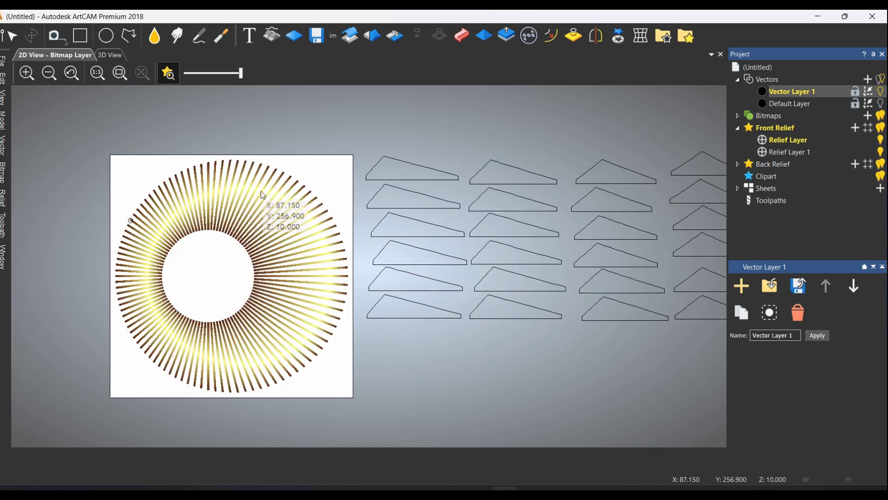
scroll(223, 251, down, 1)
scroll(268, 298, up, 1)
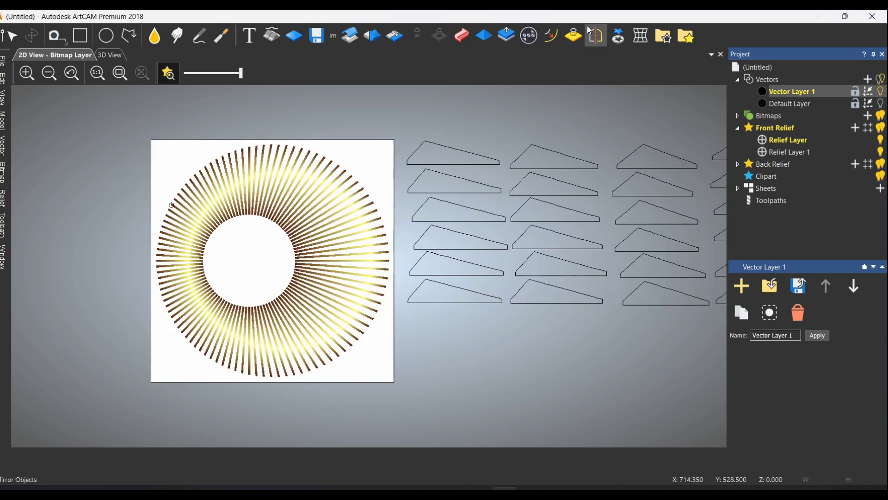
Step: Create boundary vectors from Relief Layer 1 with a 2 mm minimum height
click(575, 40)
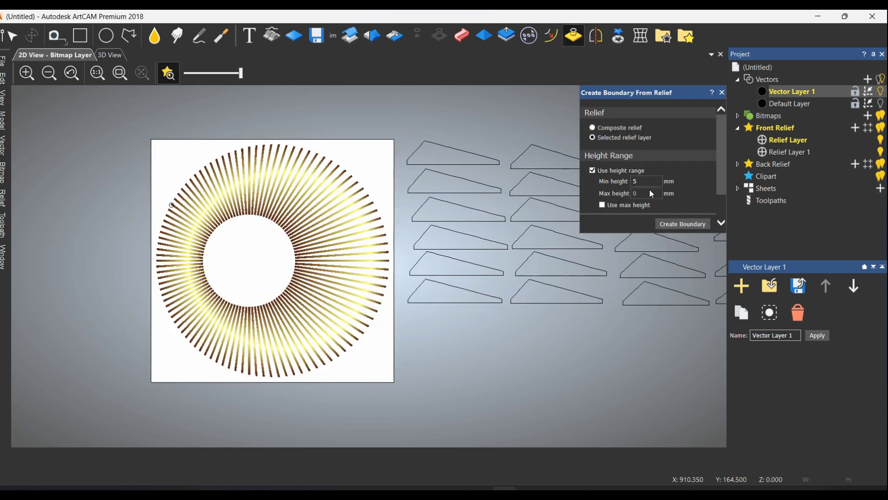
drag(644, 183, 620, 188)
text(2)
click(683, 224)
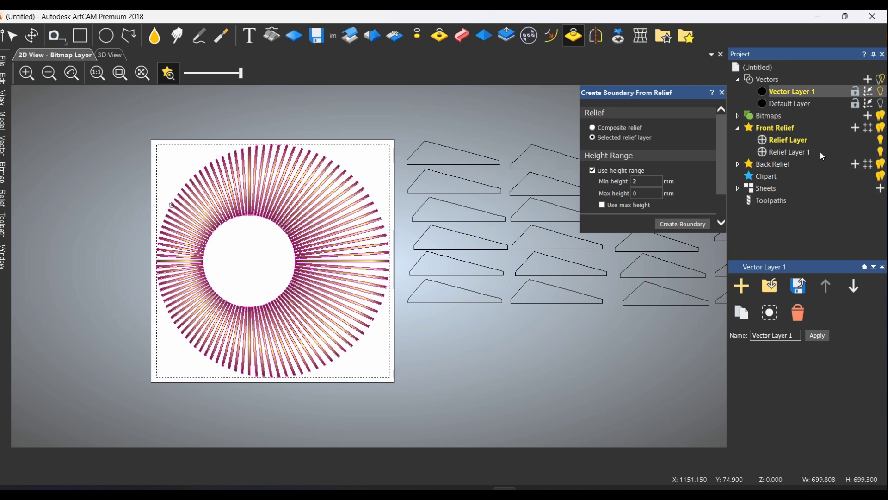
click(790, 152)
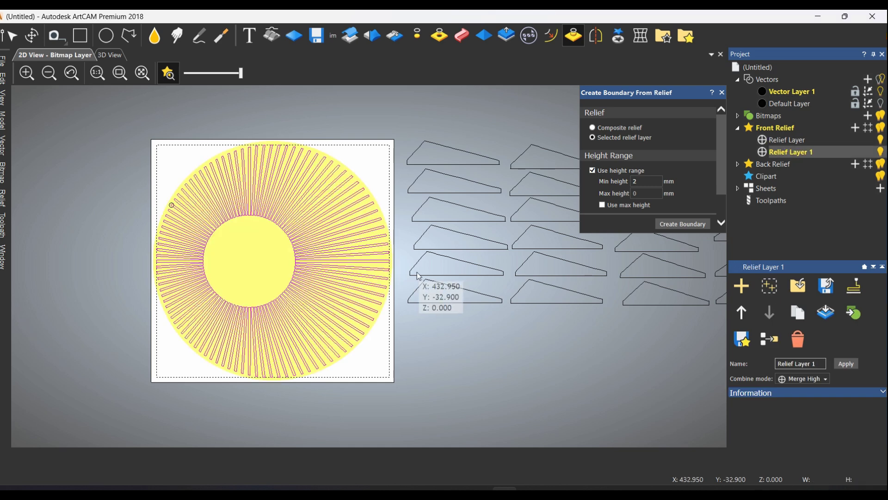
click(679, 223)
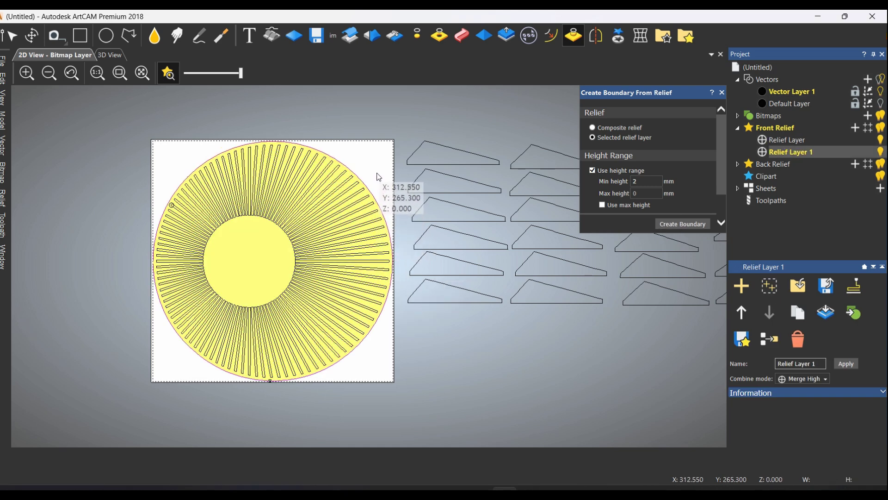
scroll(294, 263, up, 3)
scroll(294, 262, down, 1)
scroll(297, 267, down, 2)
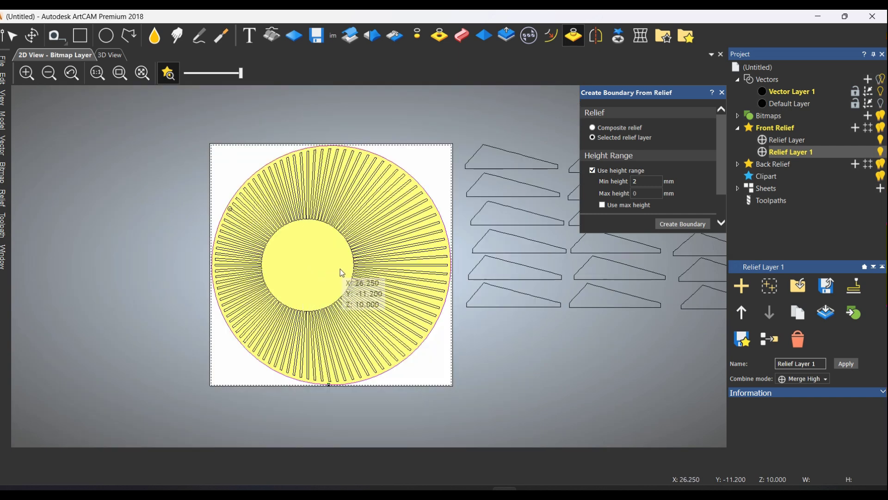
Step: Move the new boundary vectors to the right of the profile triangles
drag(427, 161, 232, 393)
scroll(384, 326, down, 3)
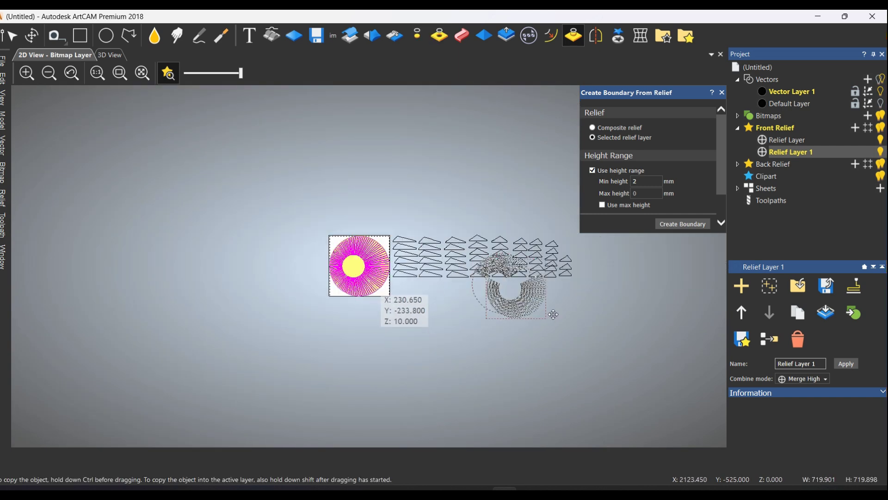
drag(378, 285, 665, 297)
middle_drag(525, 204, 337, 205)
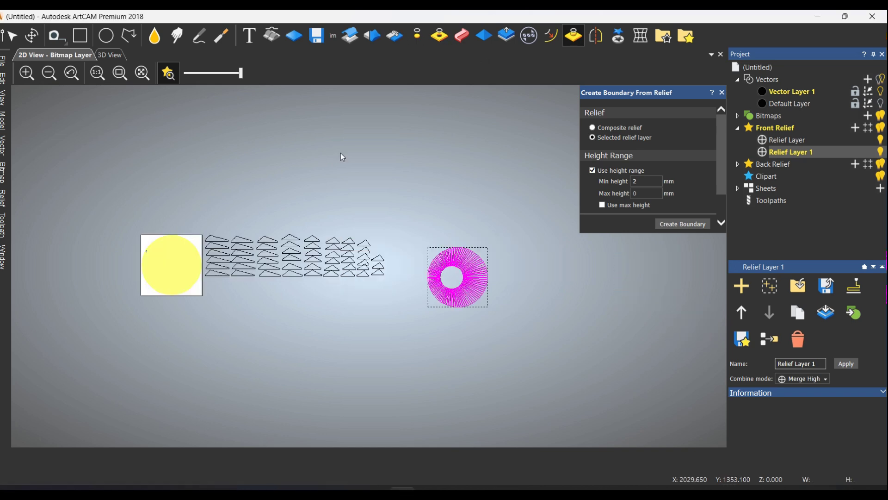
scroll(318, 278, up, 3)
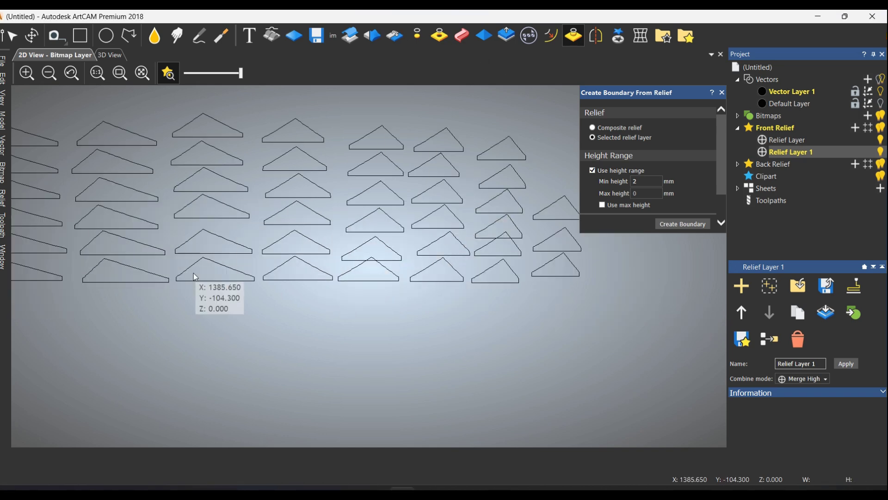
scroll(257, 294, down, 1)
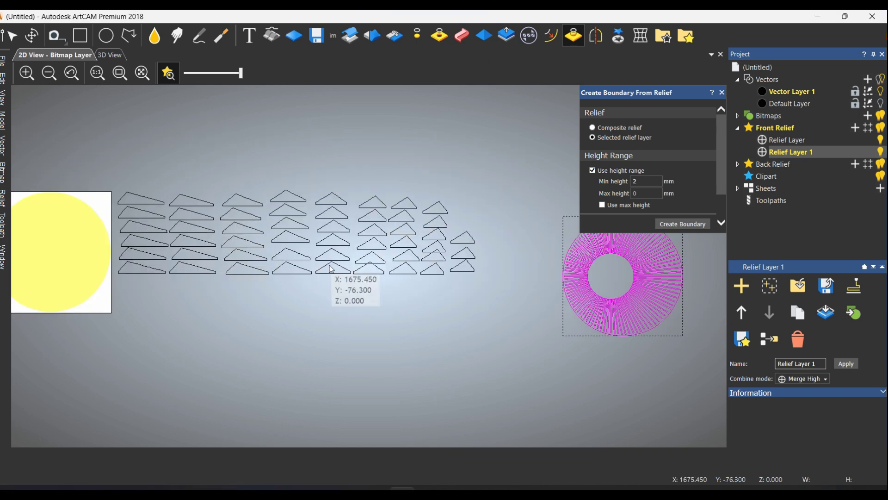
scroll(369, 271, down, 2)
scroll(521, 267, up, 2)
drag(534, 298, 455, 256)
scroll(393, 259, up, 3)
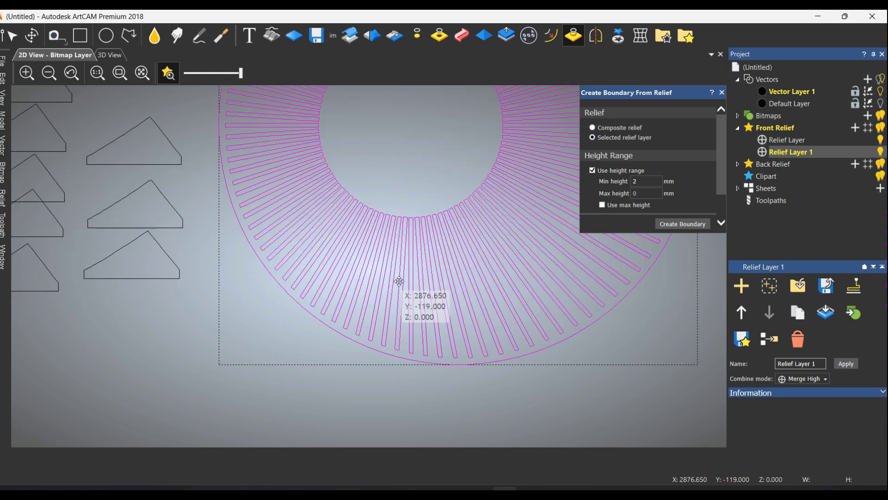
scroll(399, 323, down, 3)
Step: Inspect the ribbed clock plate relief in the 3D view
click(109, 54)
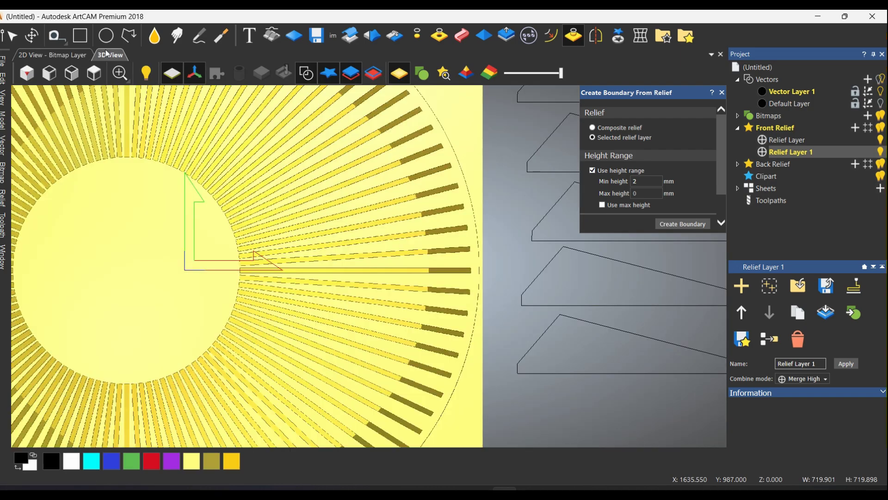
mouse_move(277, 268)
mouse_down()
mouse_move(361, 261)
mouse_move(294, 248)
mouse_up()
scroll(254, 268, down, 3)
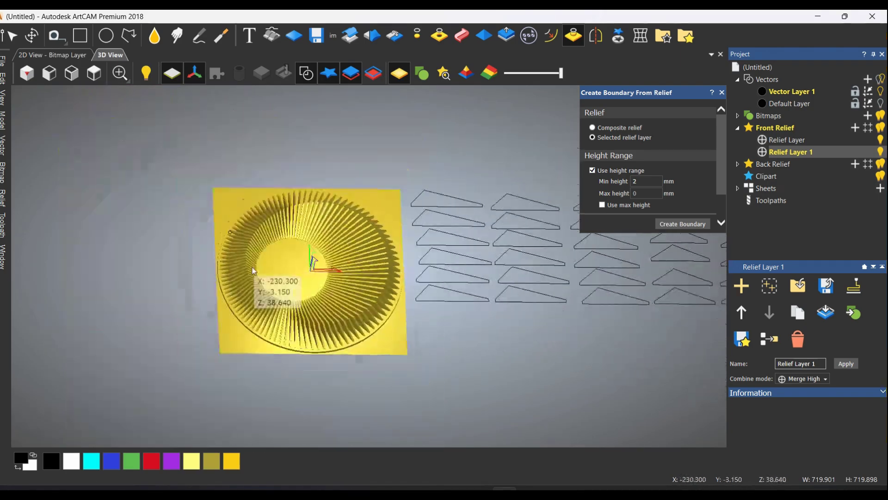
mouse_move(254, 267)
mouse_down()
mouse_move(313, 293)
mouse_move(347, 236)
mouse_up()
scroll(288, 303, up, 3)
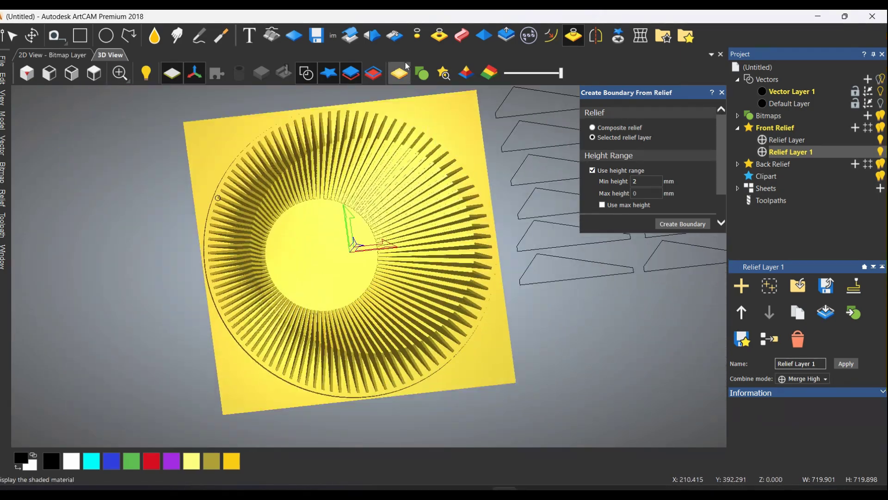